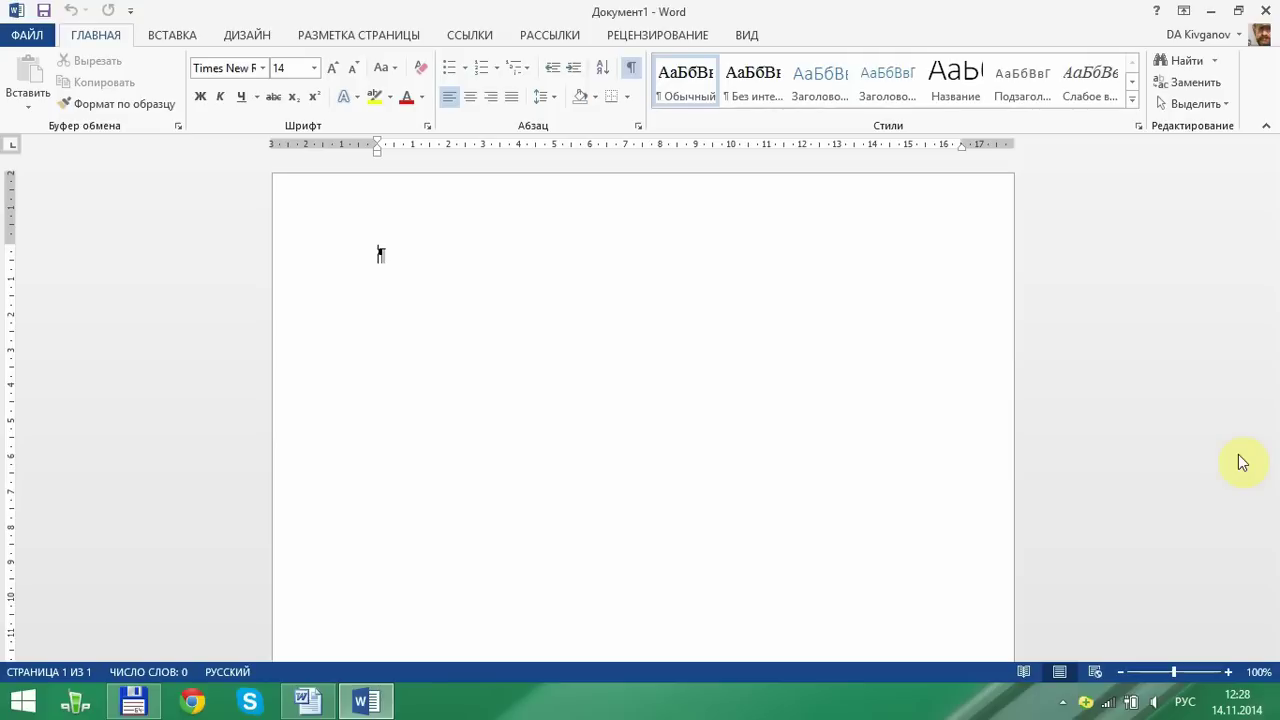
- Switch from Word 2013 to the blank Word 2003 document window with Alt+Tab
key("alt+Tab")
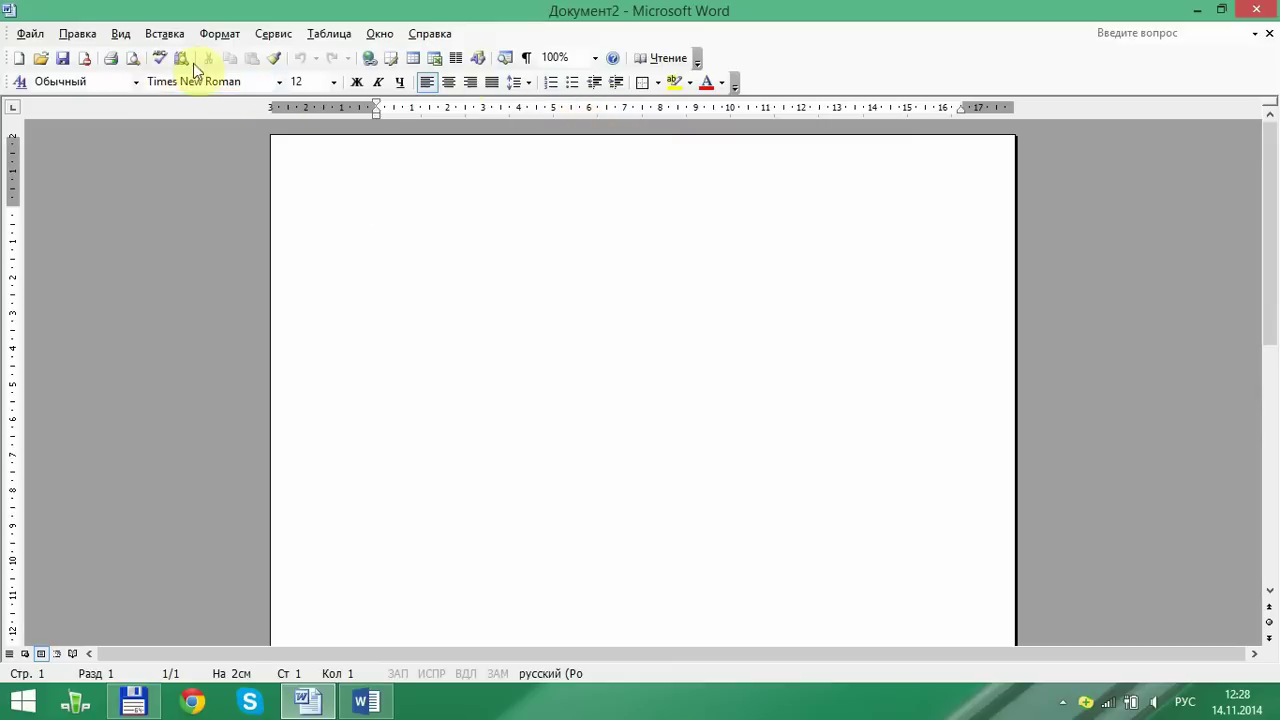
- Browse the Word 2003 Файл, Окно and Вид menus without choosing anything
left_click(30, 34)
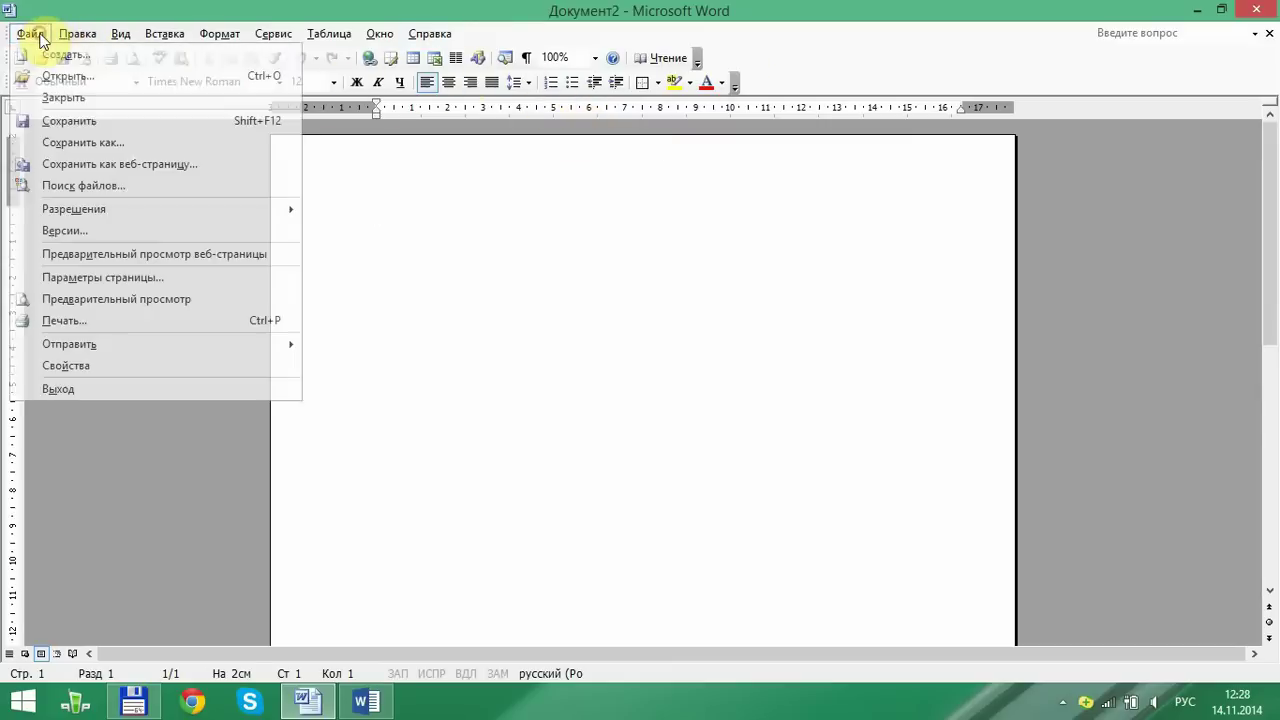
mouse_move(379, 33)
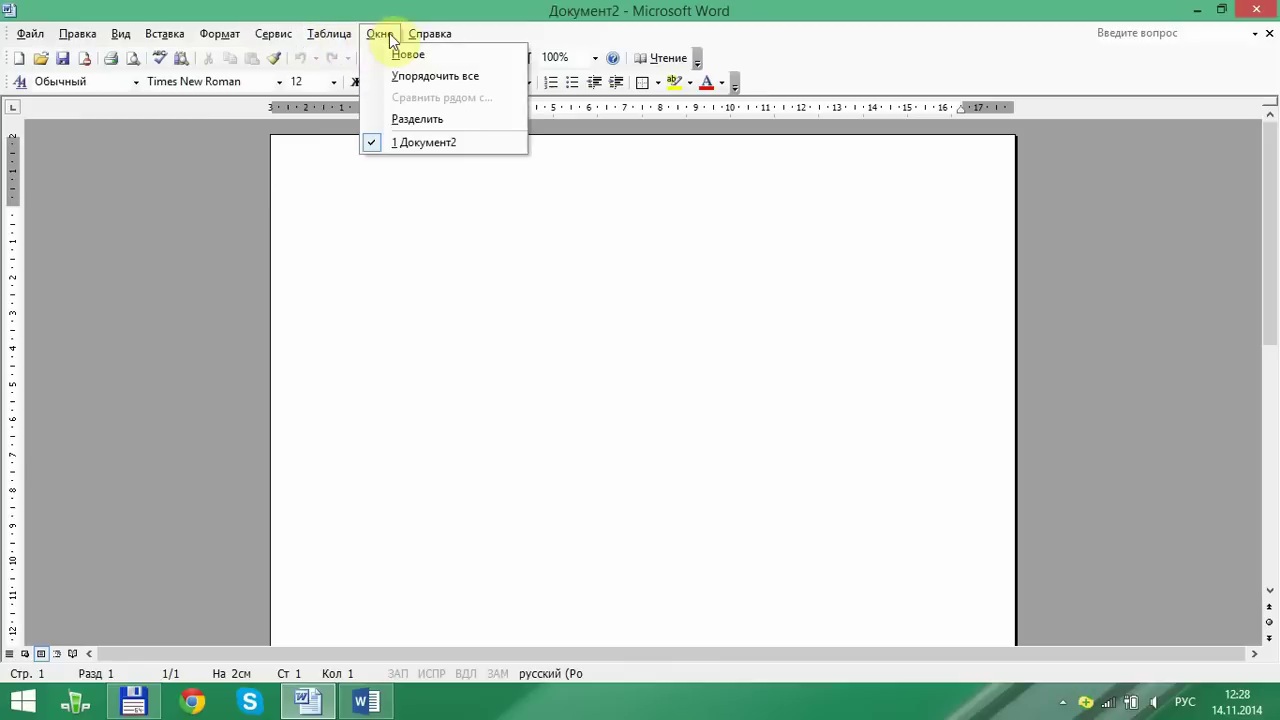
left_click(252, 8)
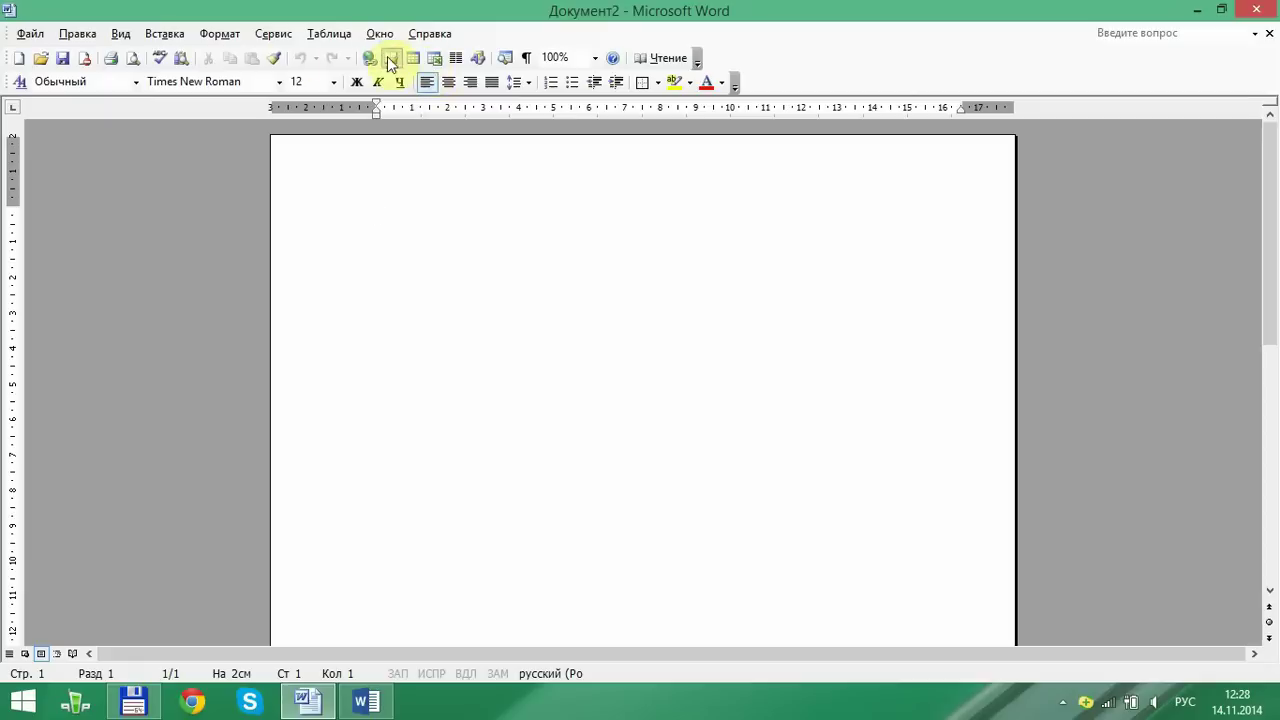
left_click(122, 34)
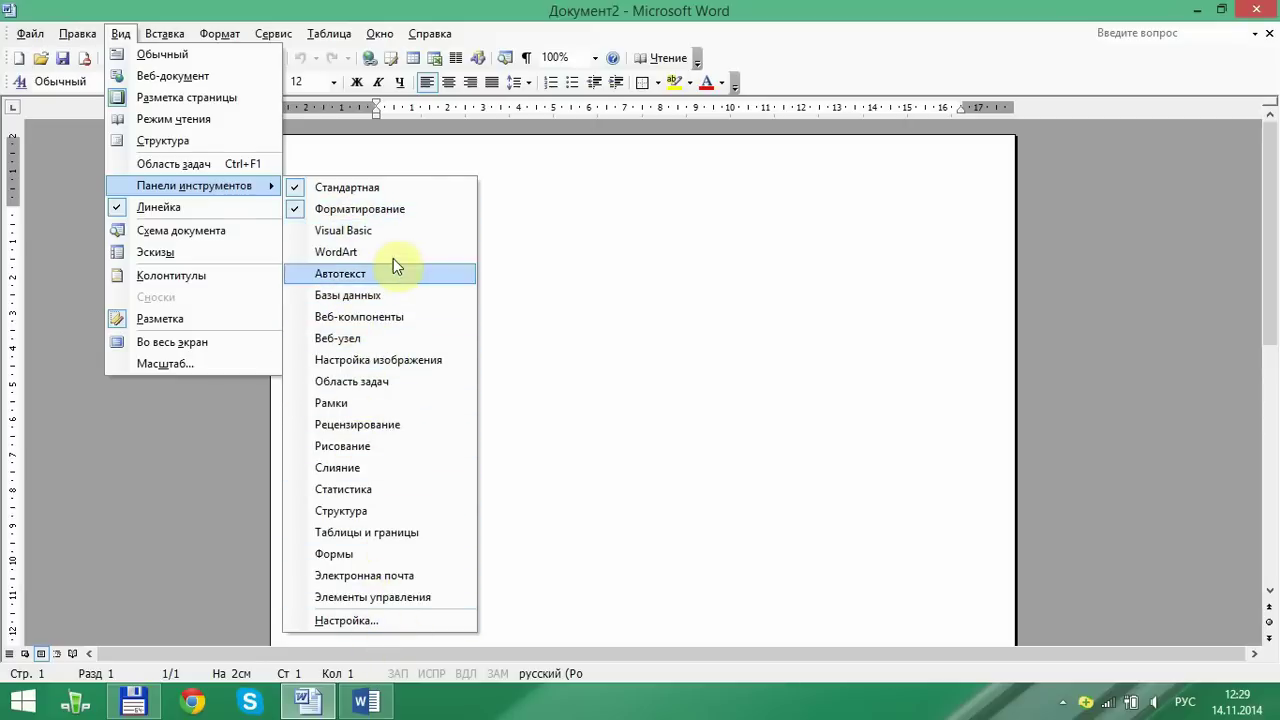
mouse_move(380, 34)
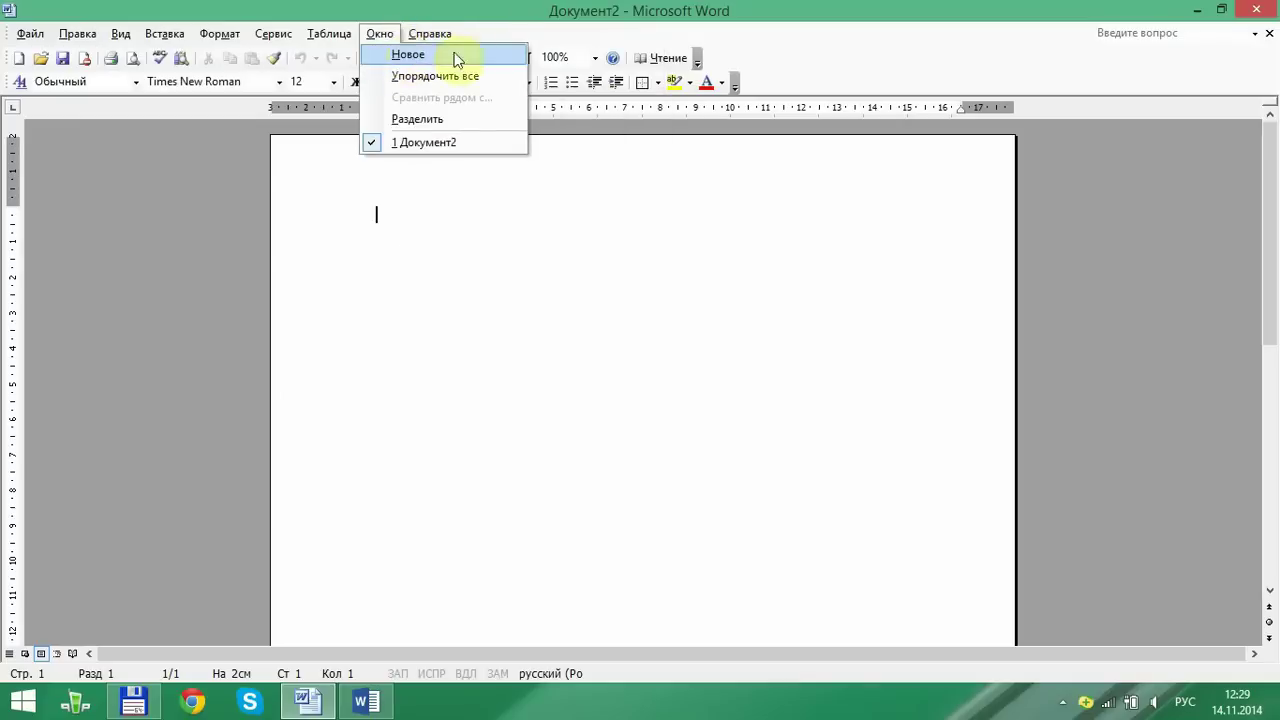
- View the Word 2003 toolbar list, close it unchanged, and return to the Word 2013 document
right_click(336, 61)
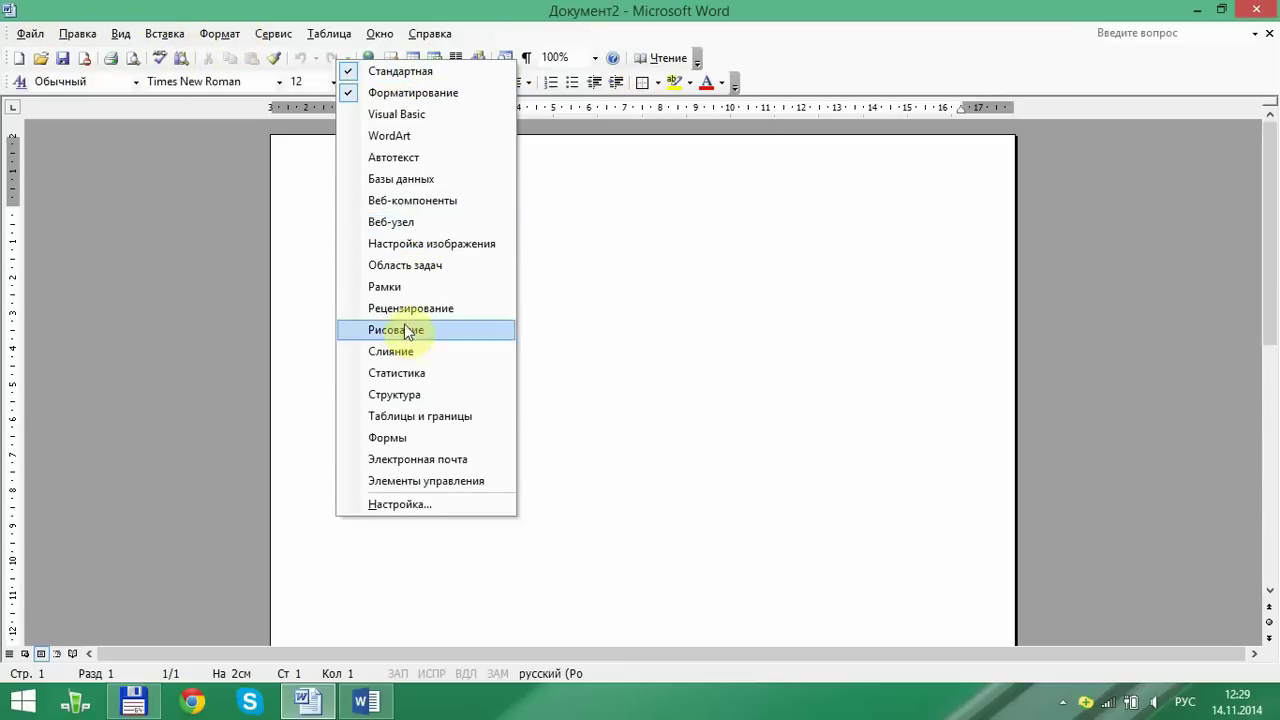
left_click(486, 14)
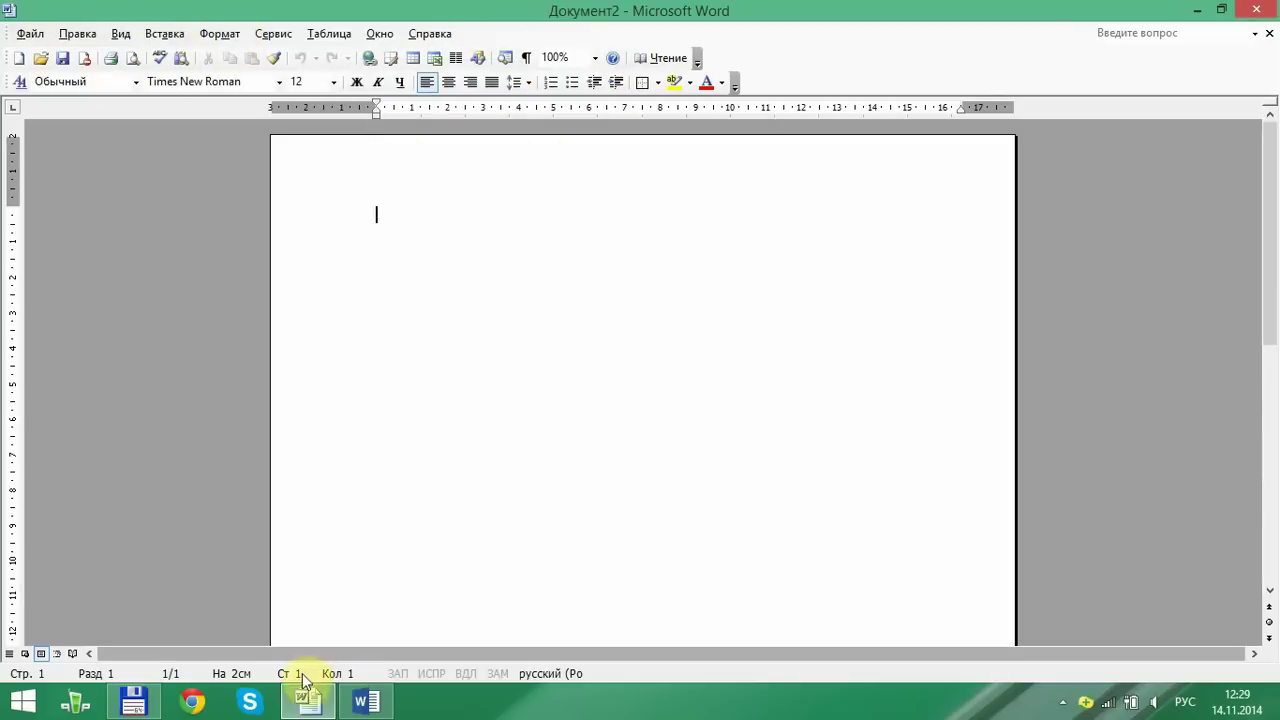
left_click(362, 700)
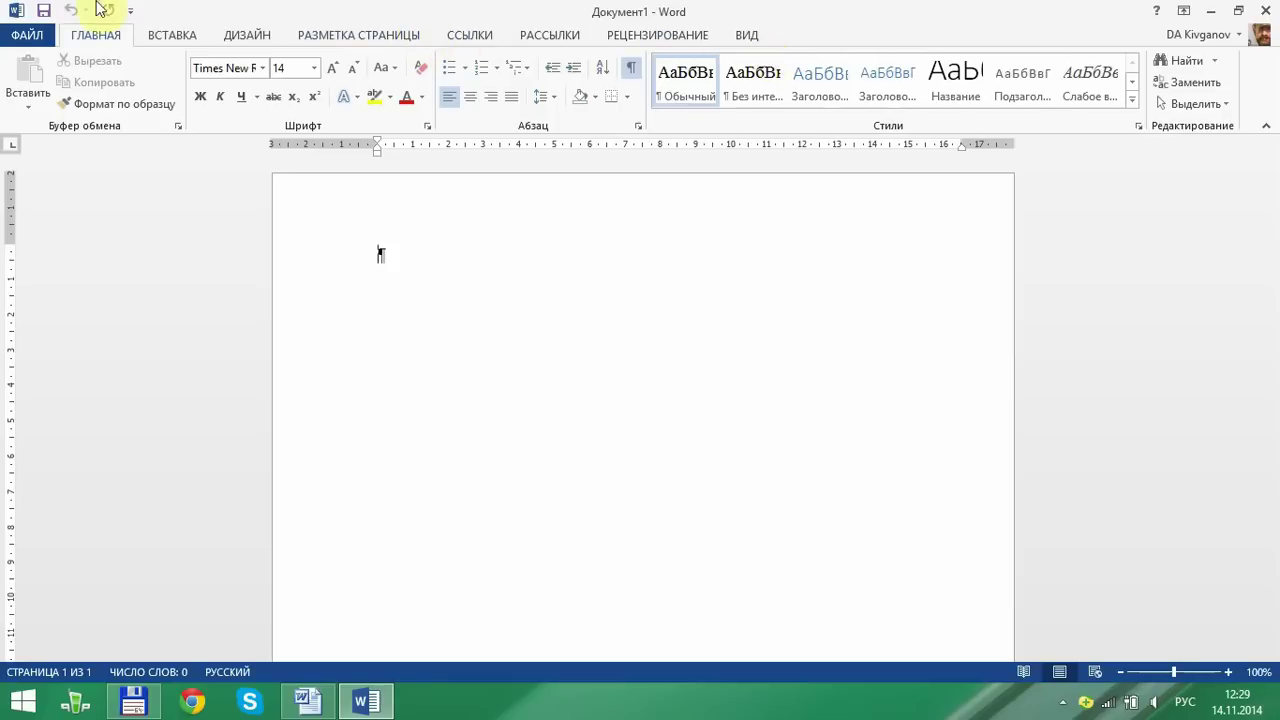
- Go through the ВСТАВКА tab to the ДИЗАЙН tab showing themes, colours, fonts and page background
left_click(168, 32)
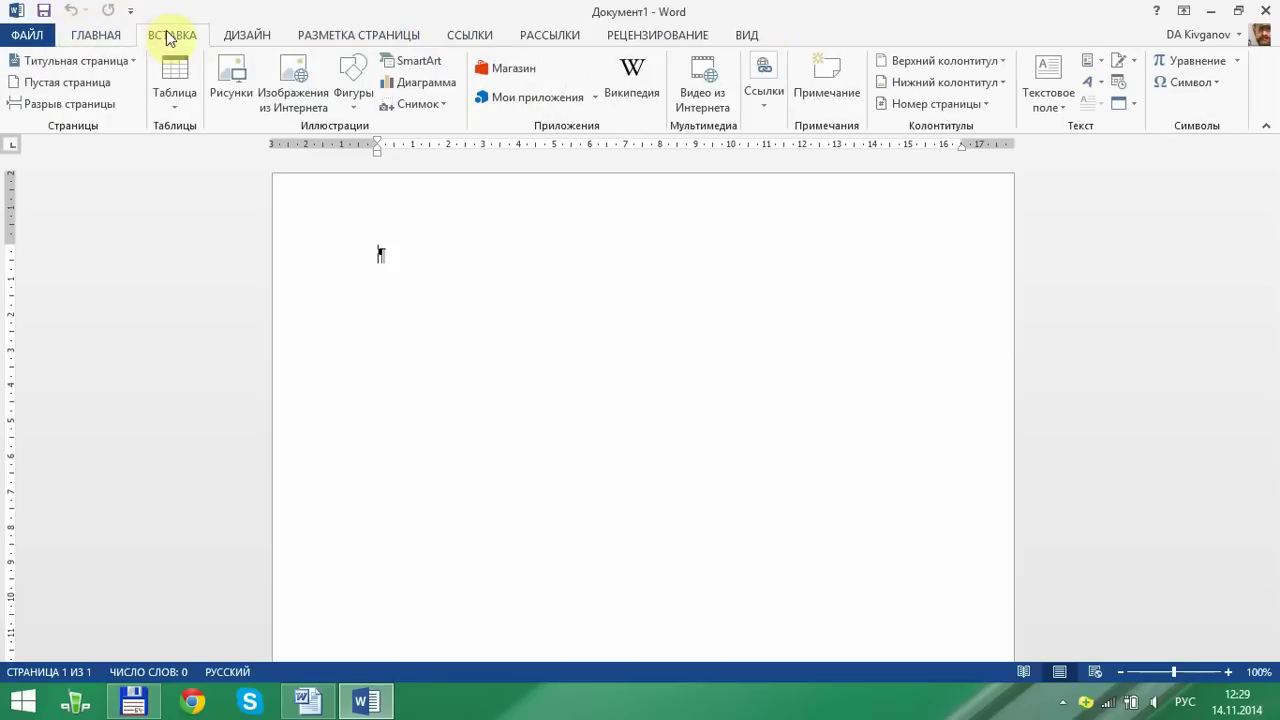
left_click(239, 37)
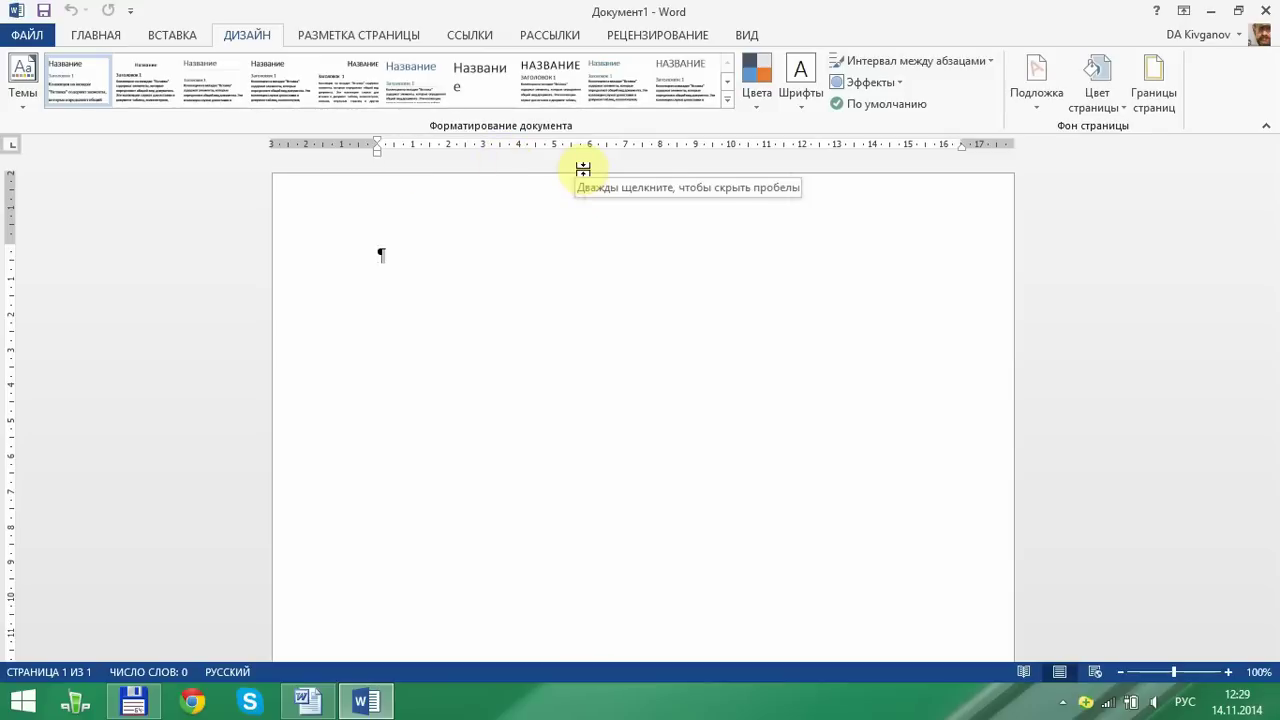
- Return to the ГЛАВНАЯ tab with its clipboard, font, paragraph, styles and editing groups
left_click(90, 37)
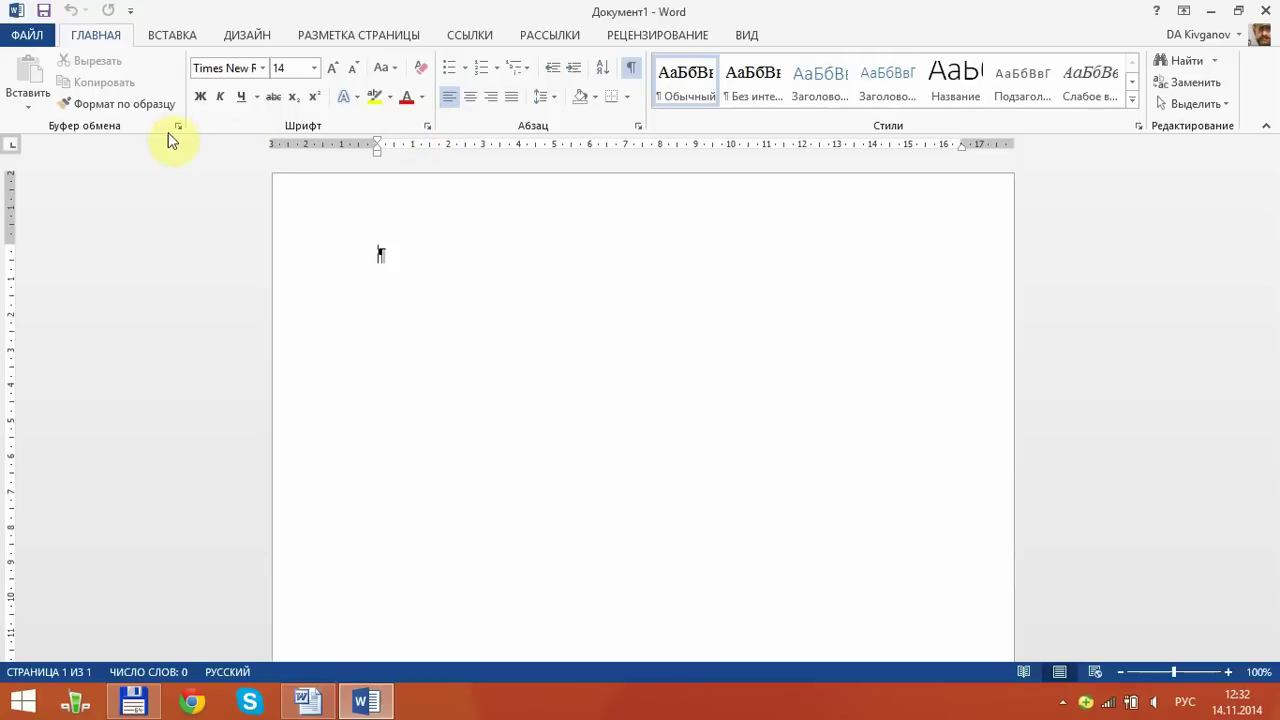
left_click(426, 128)
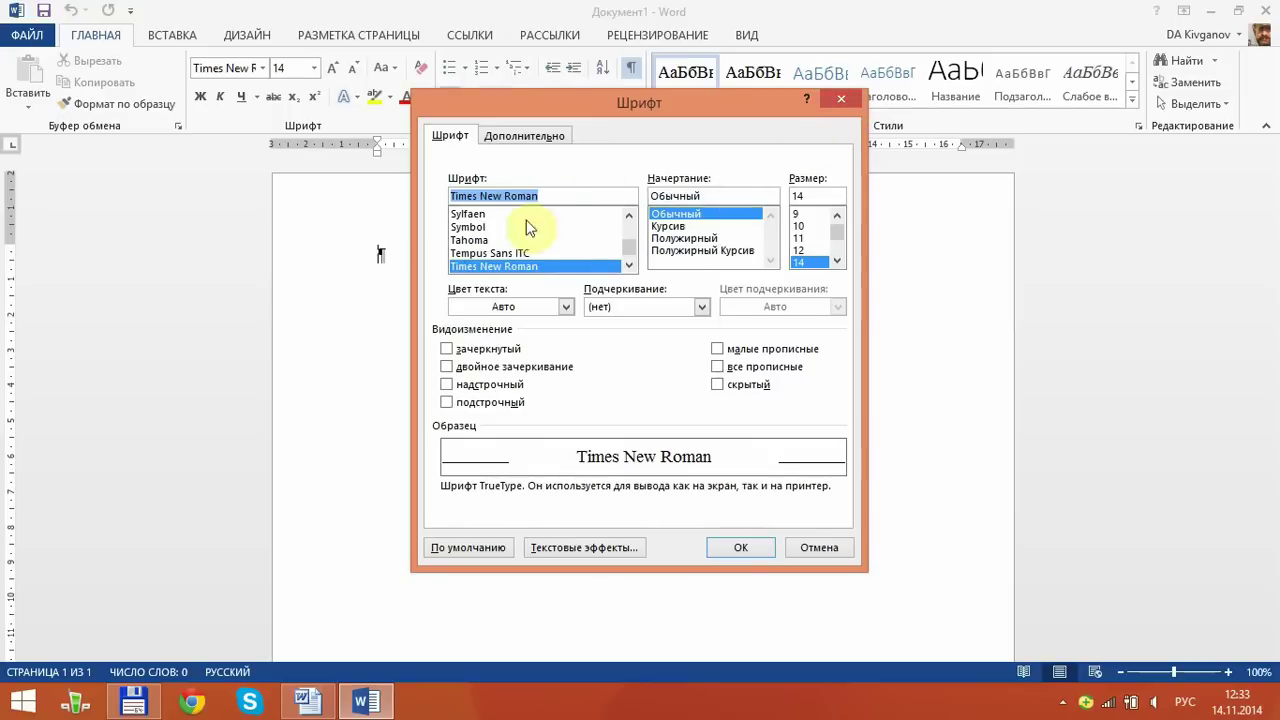
left_click(510, 137)
left_click(466, 137)
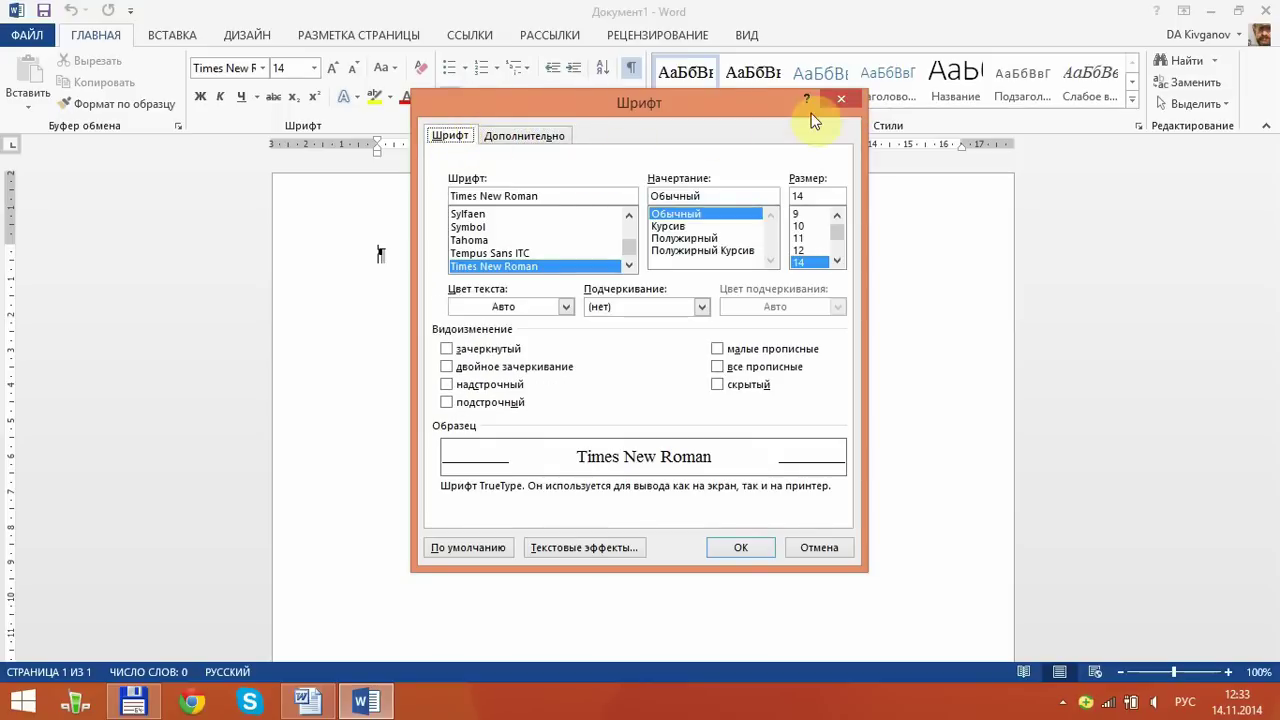
left_click(834, 101)
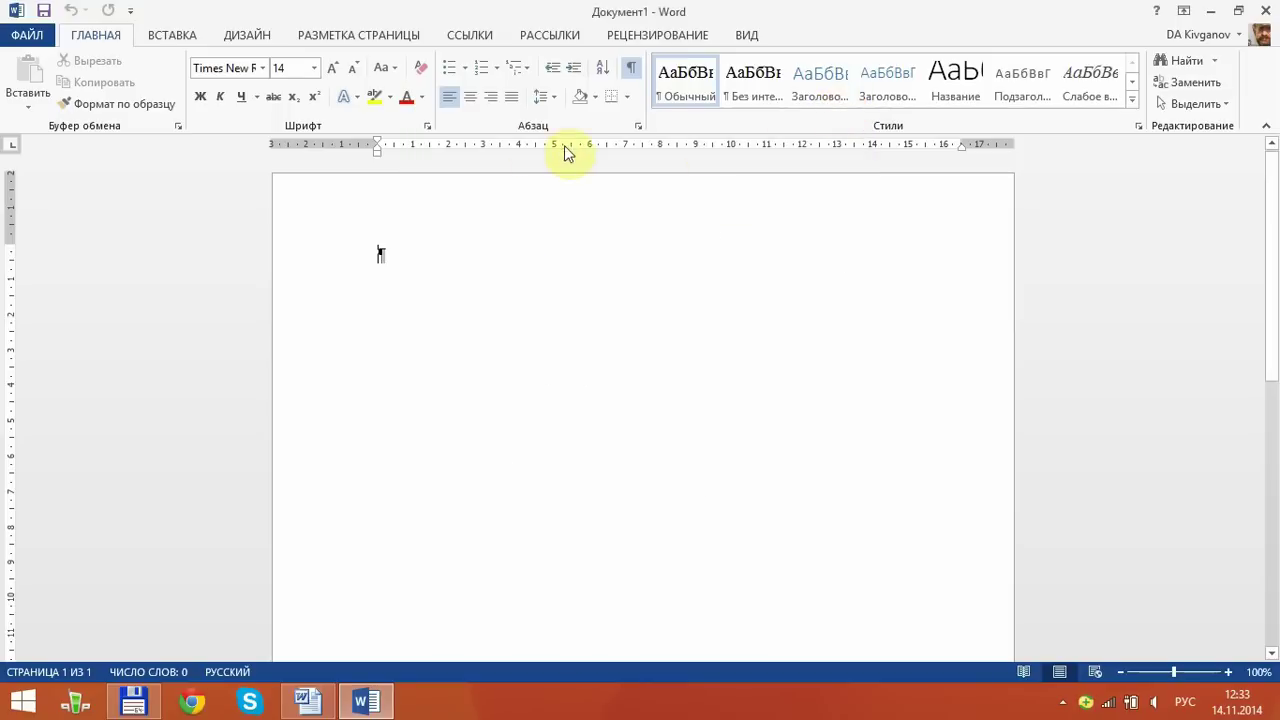
left_click(637, 125)
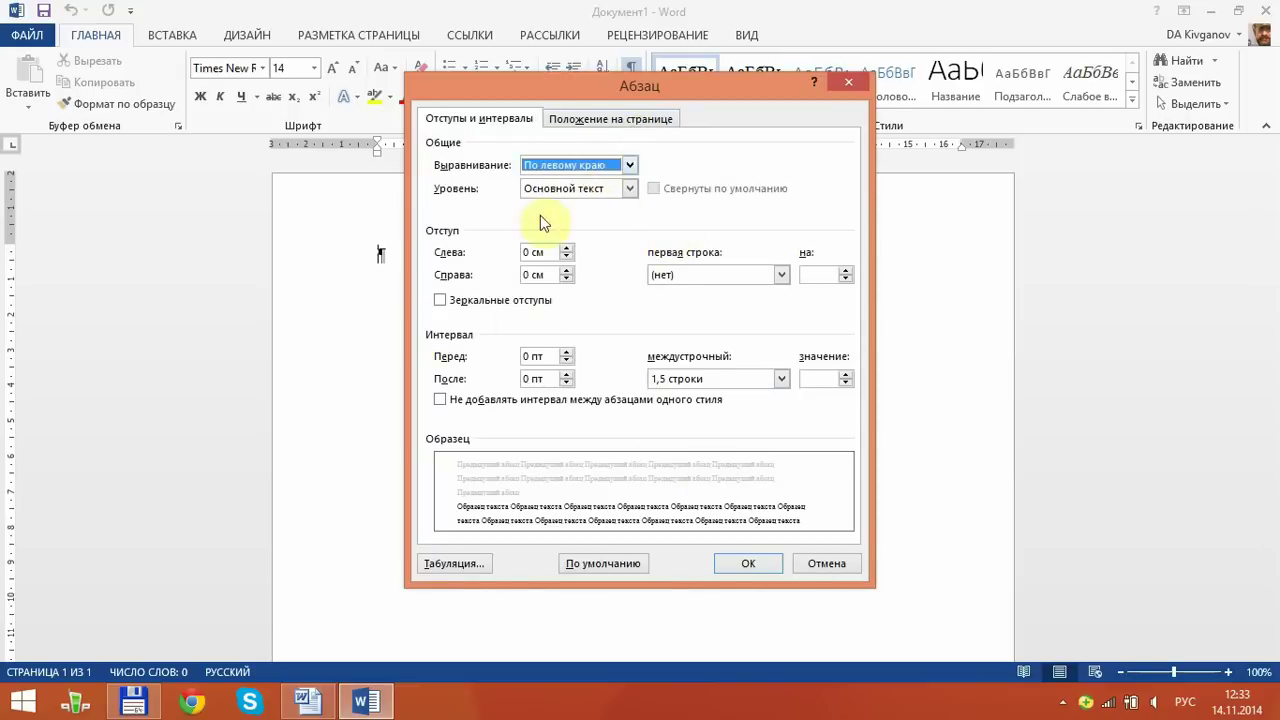
left_click(815, 565)
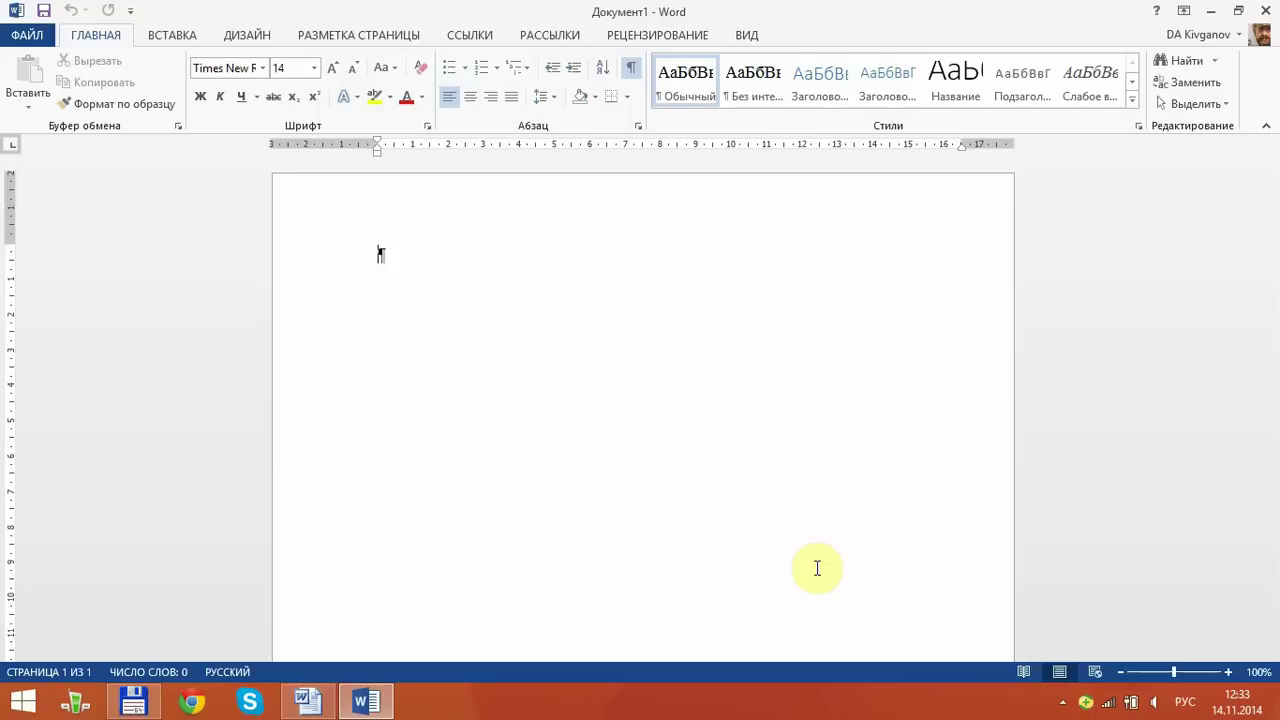
left_click(307, 703)
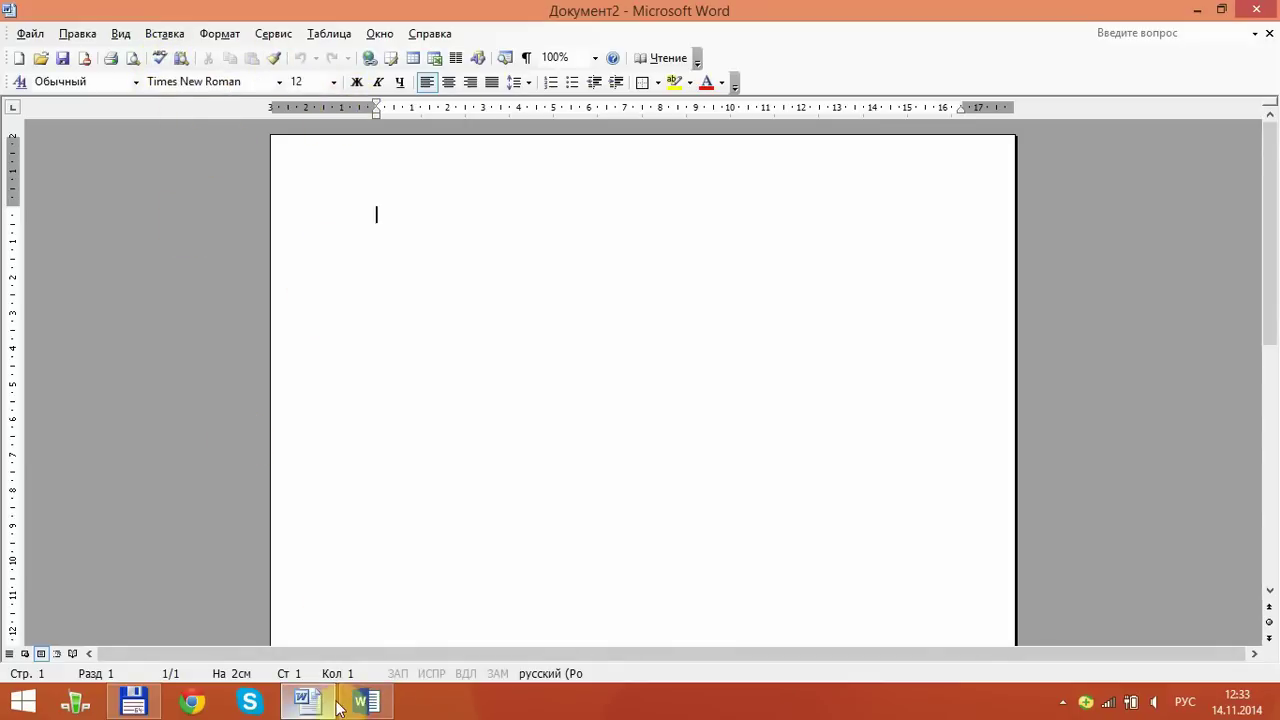
left_click(366, 703)
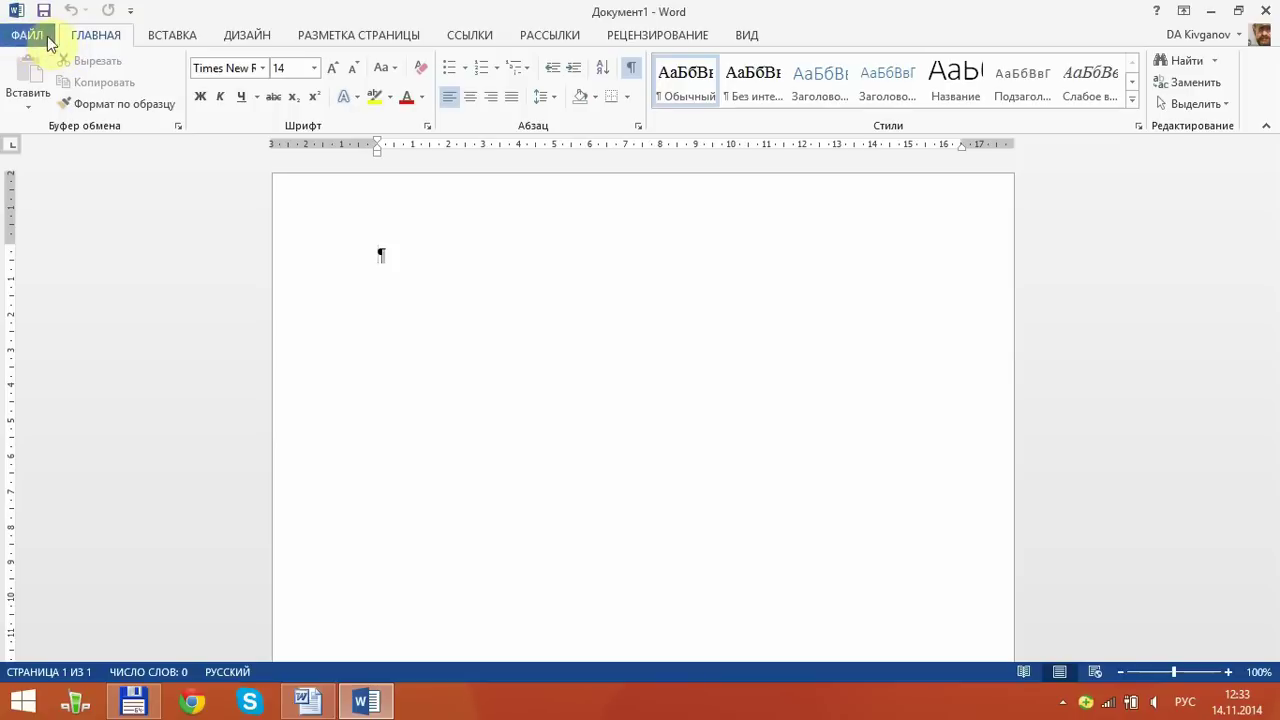
left_click(25, 37)
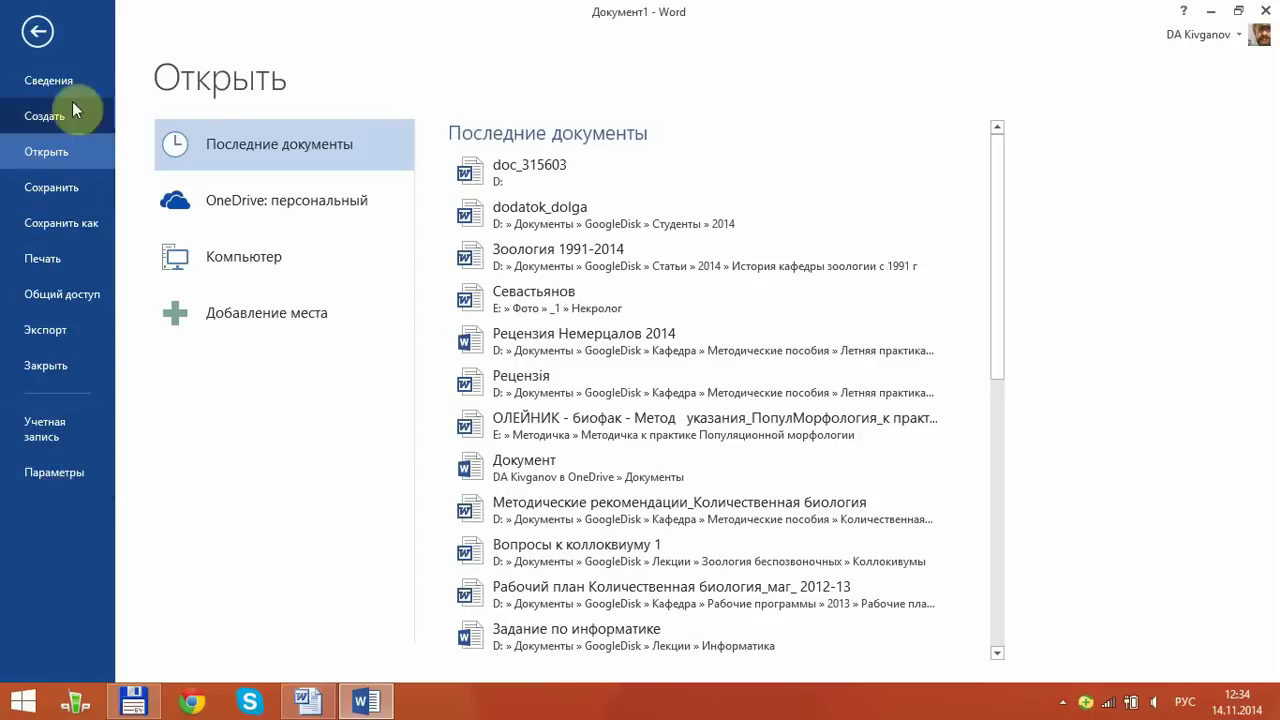
left_click(35, 40)
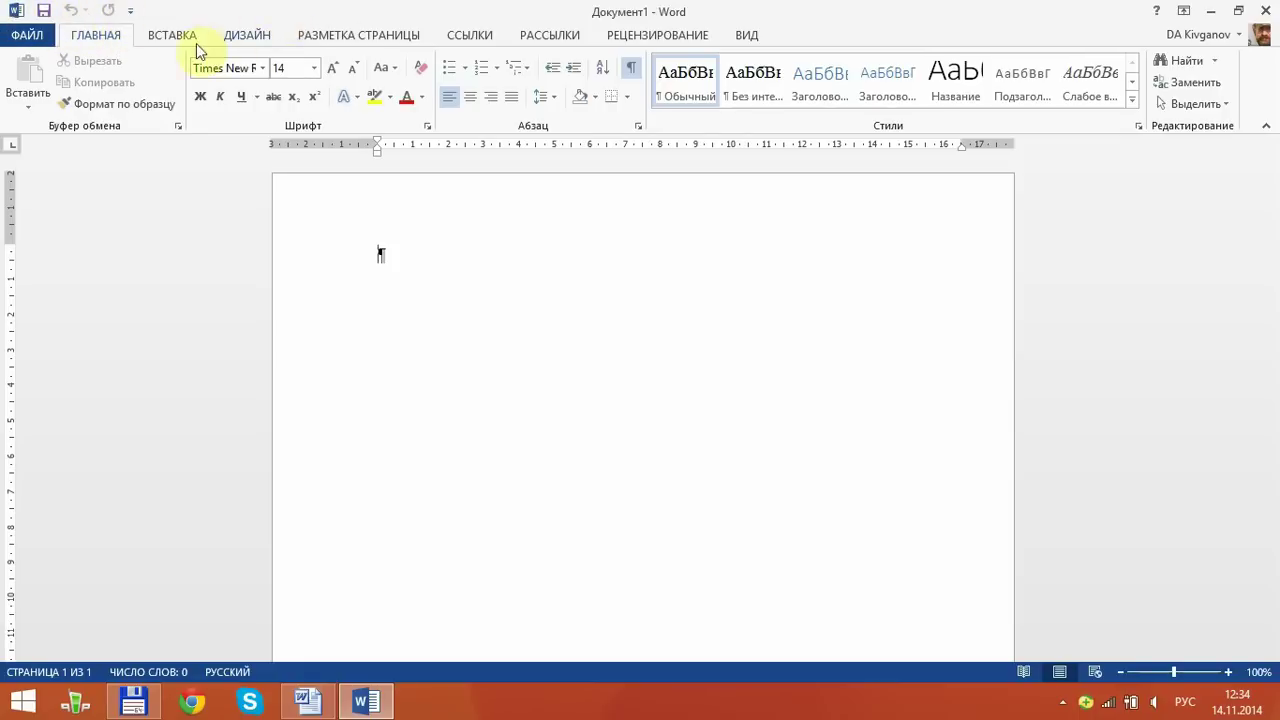
- Move the quick access toolbar below the ribbon, then open its More Commands page in Word Options
left_click(130, 10)
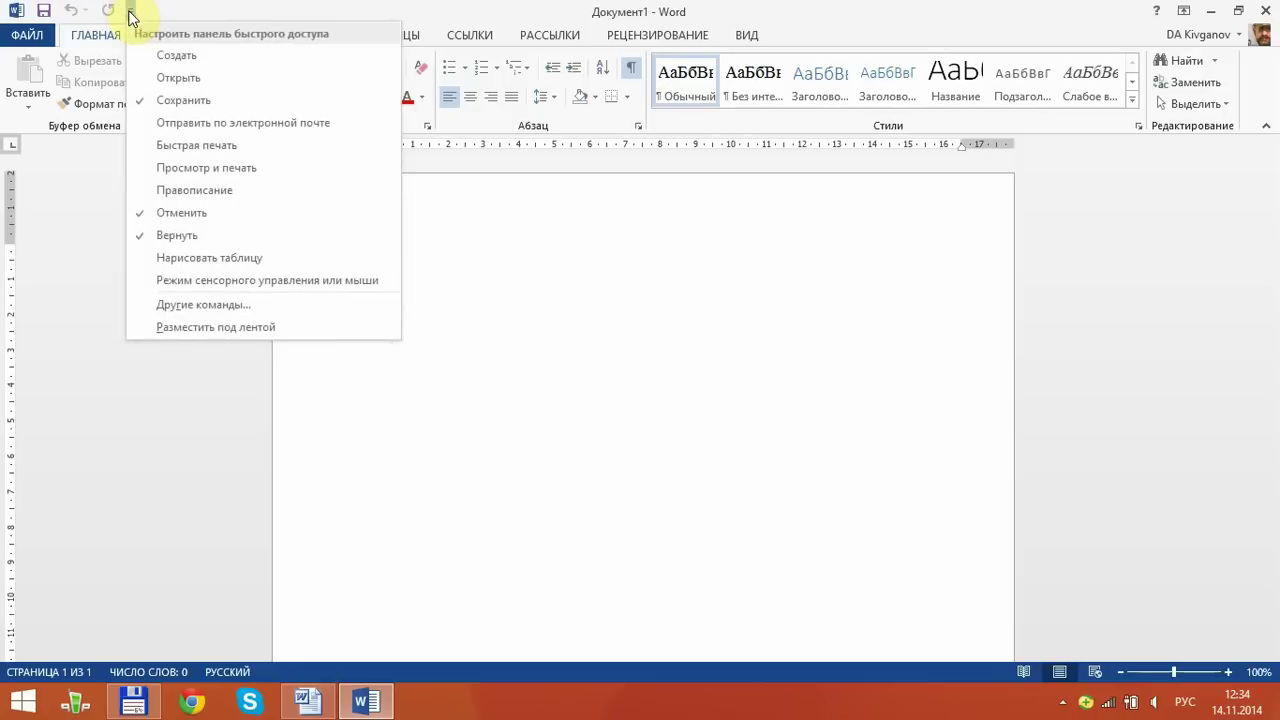
left_click(213, 330)
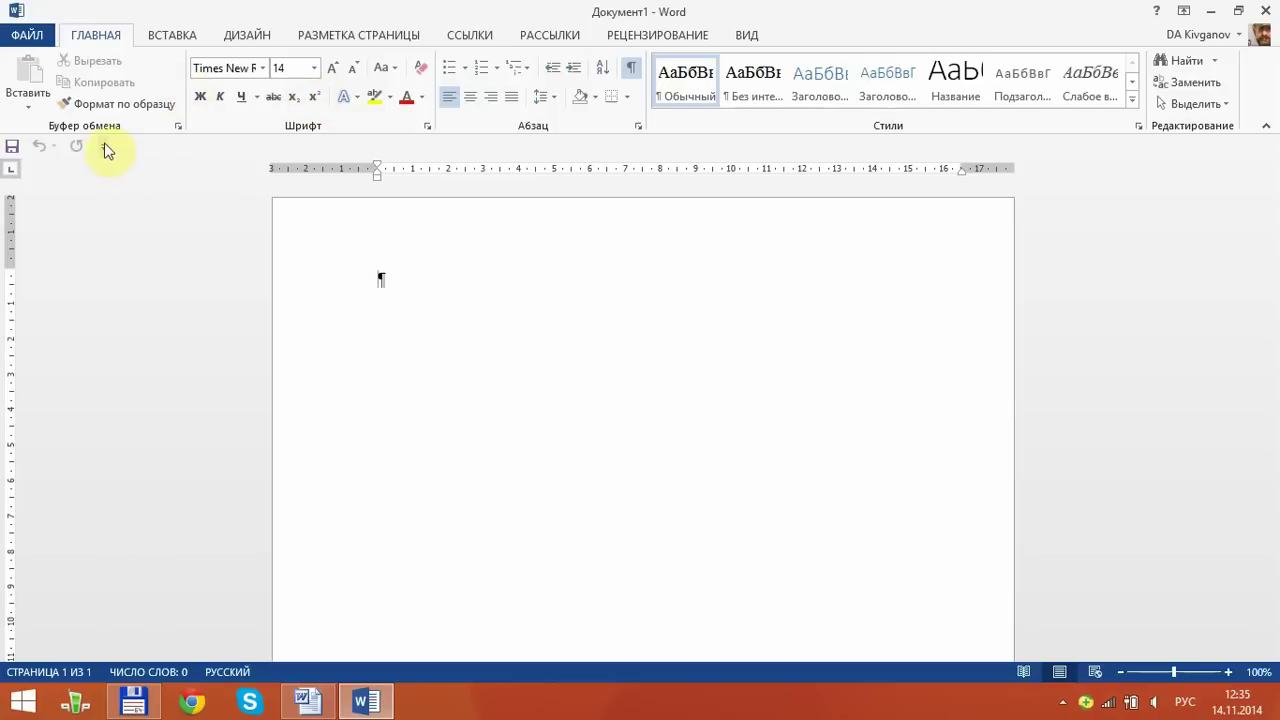
left_click(104, 146)
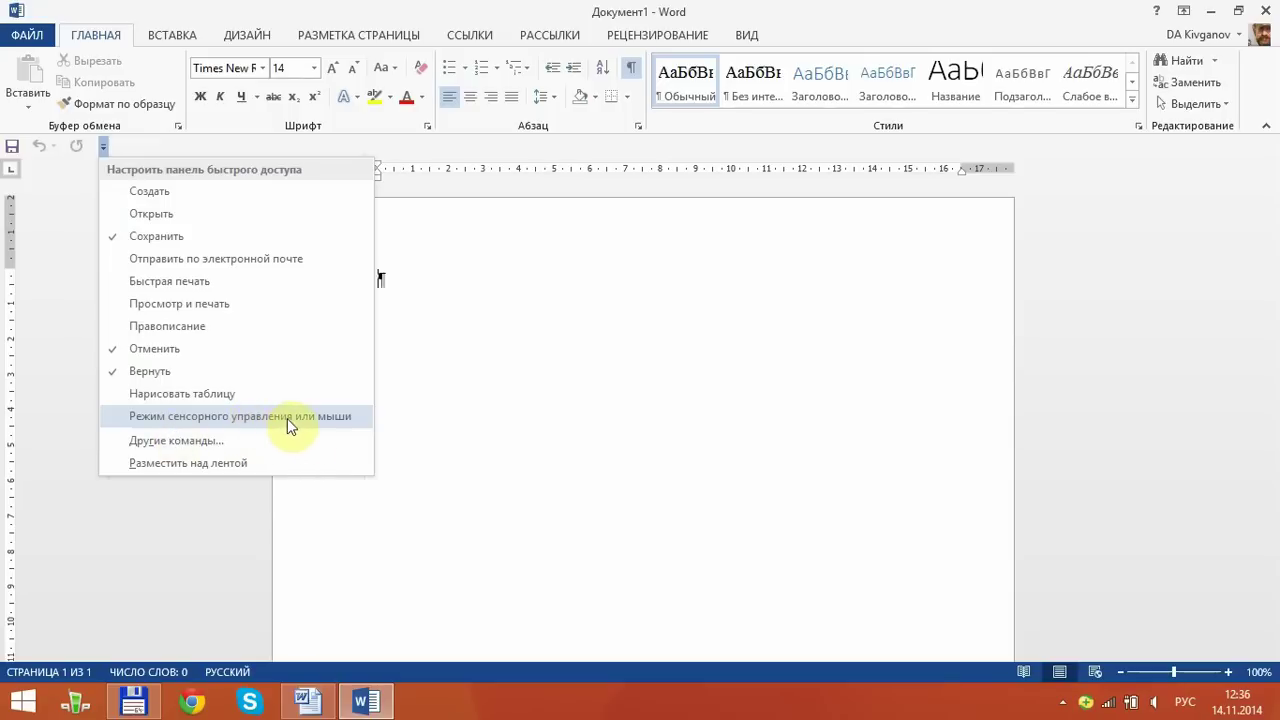
left_click(138, 144)
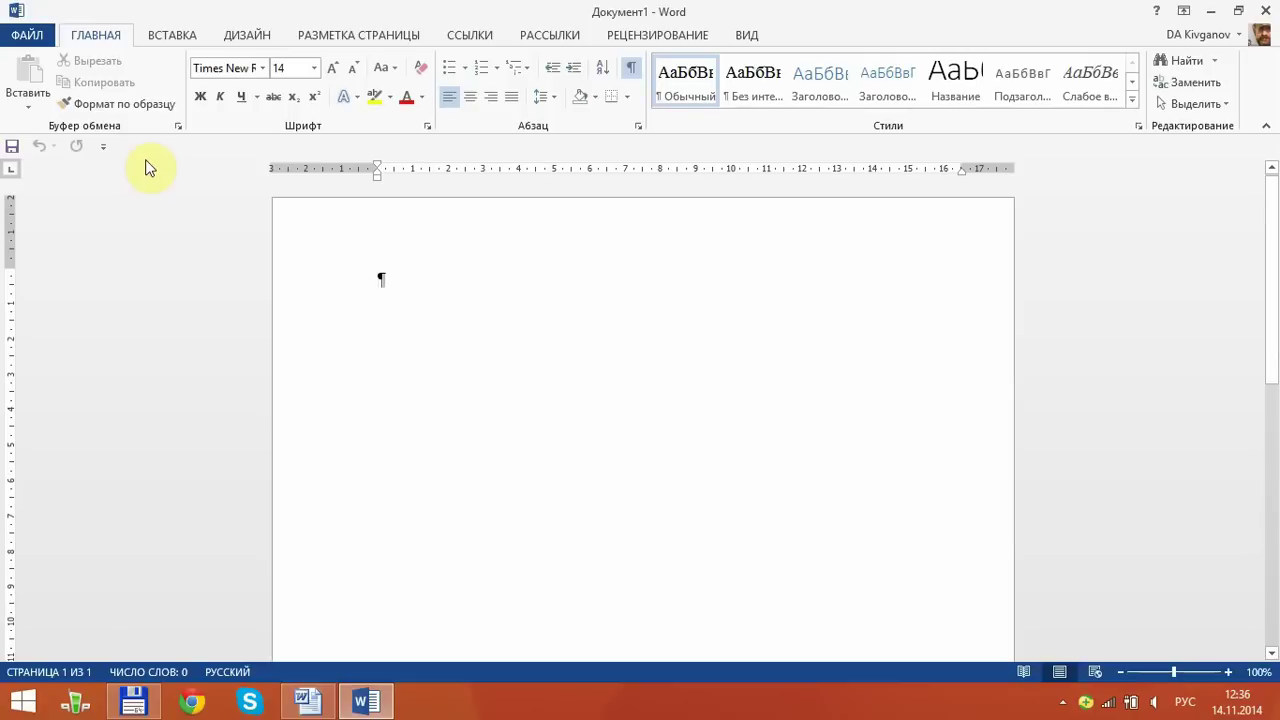
left_click(104, 147)
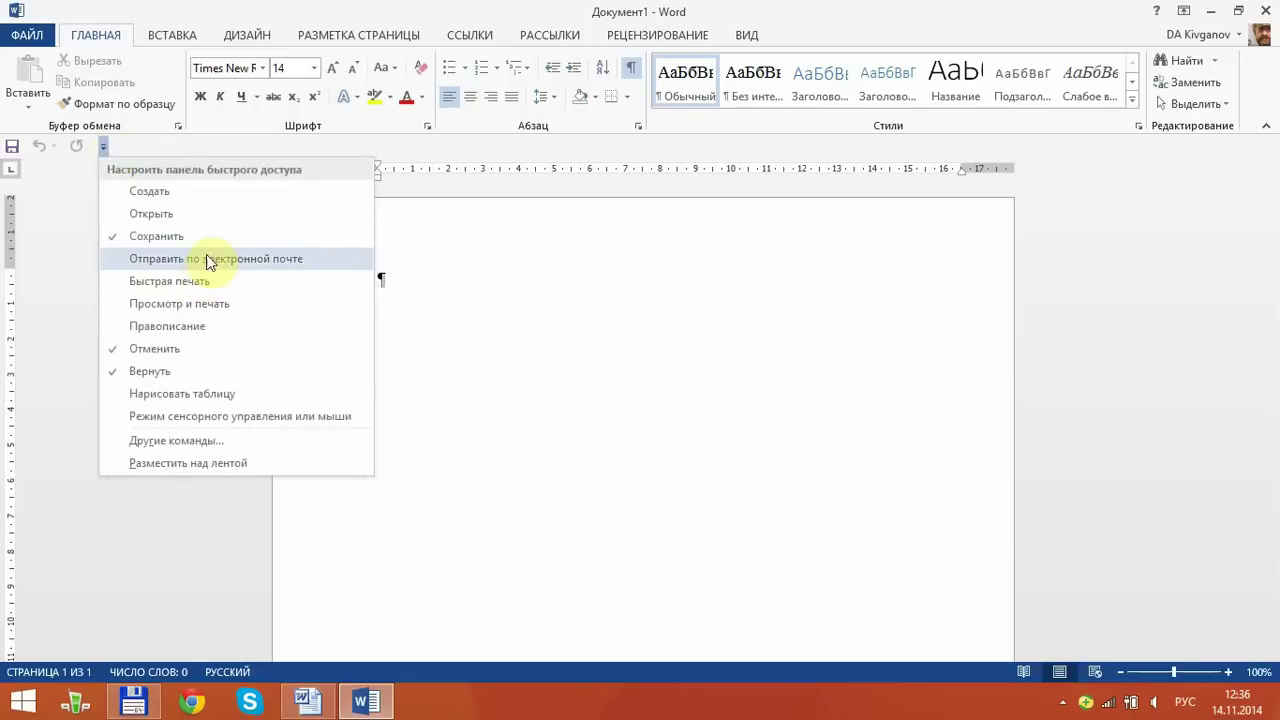
left_click(175, 442)
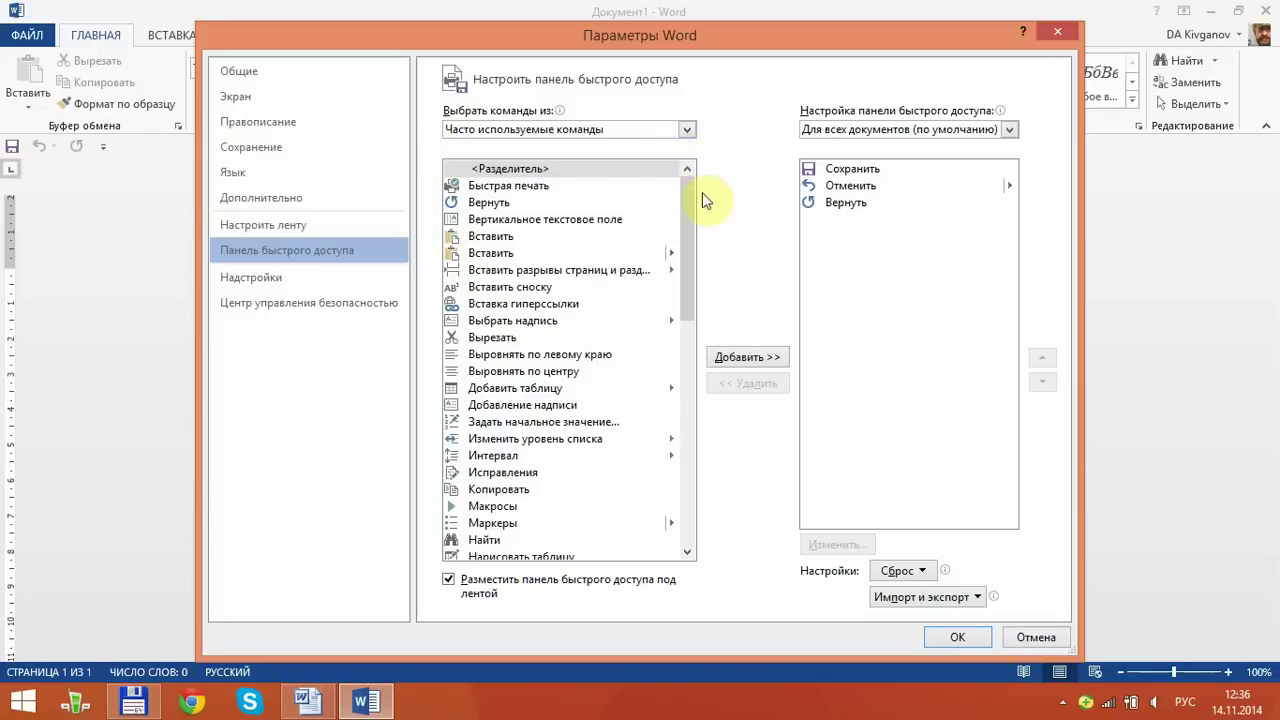
- Scroll the Quick Access Toolbar command list, then cancel Word Options leaving Save, Undo, Redo
mouse_move(682, 191)
left_mouse_down()
mouse_move(676, 467)
mouse_move(663, 180)
left_mouse_up()
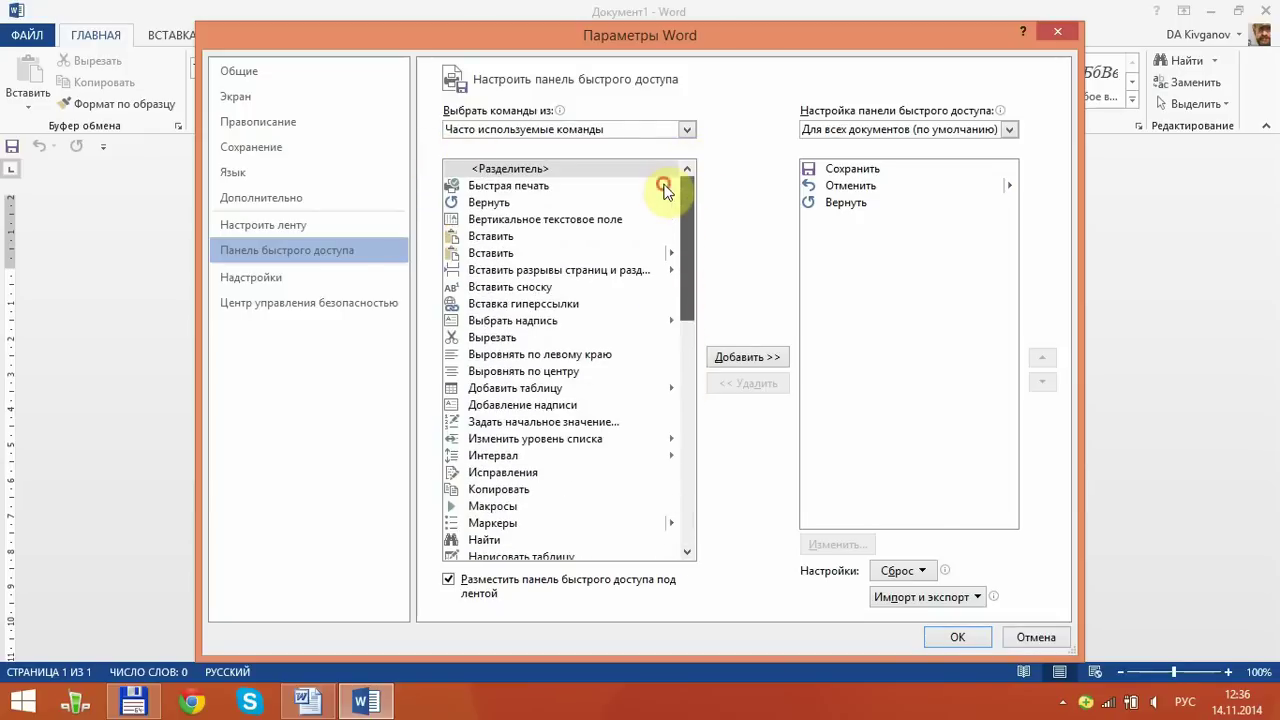
left_click(1030, 639)
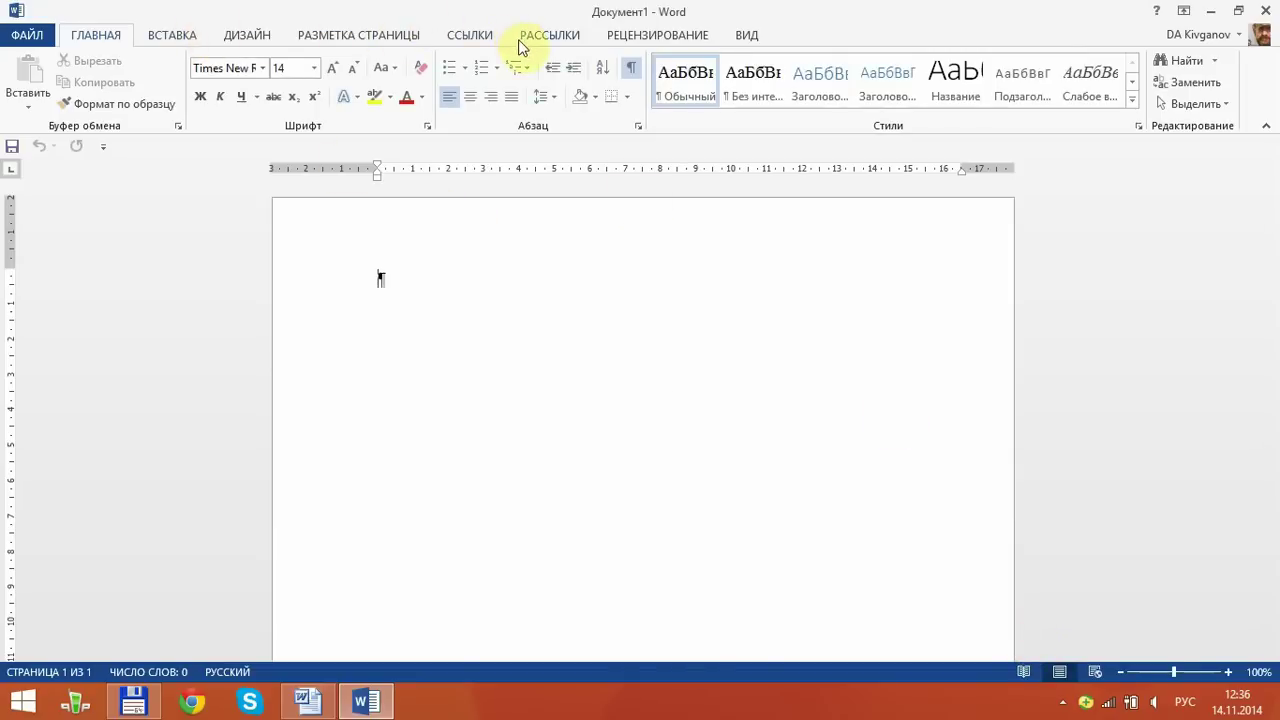
- From the ВСТАВКА tab, add Рисунки to the quick access toolbar, then remove that button again
left_click(171, 35)
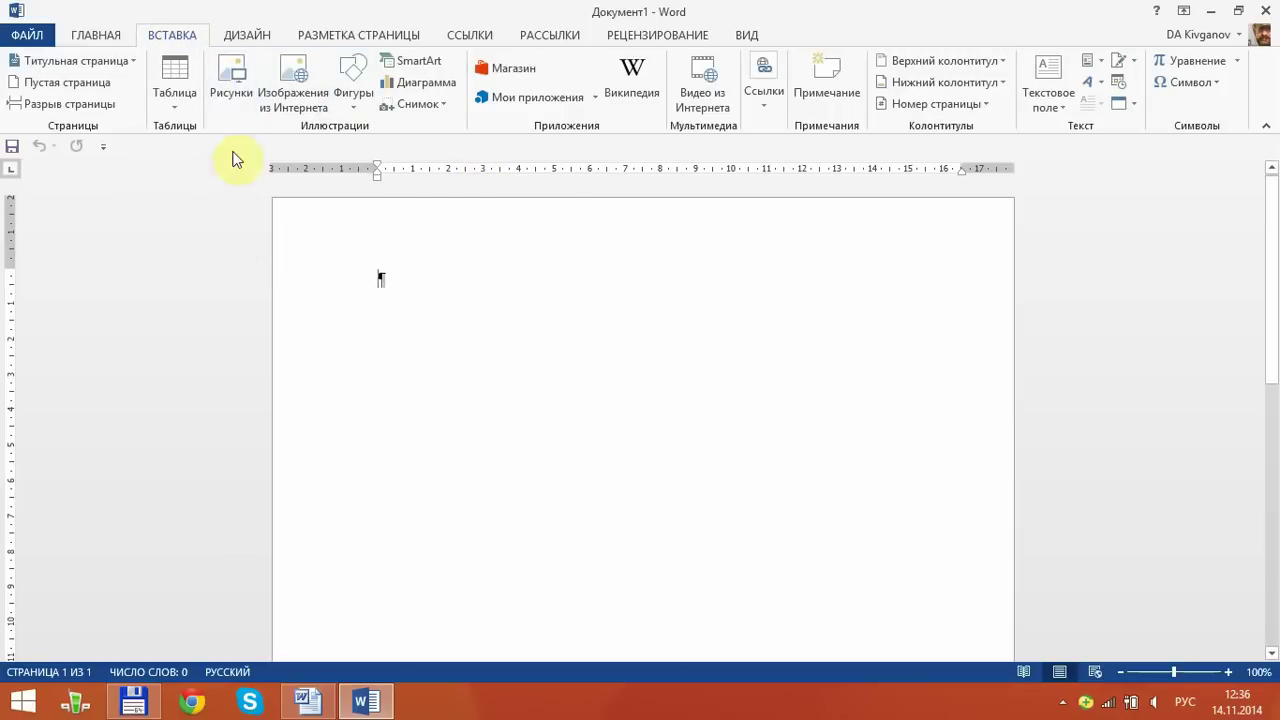
right_click(231, 80)
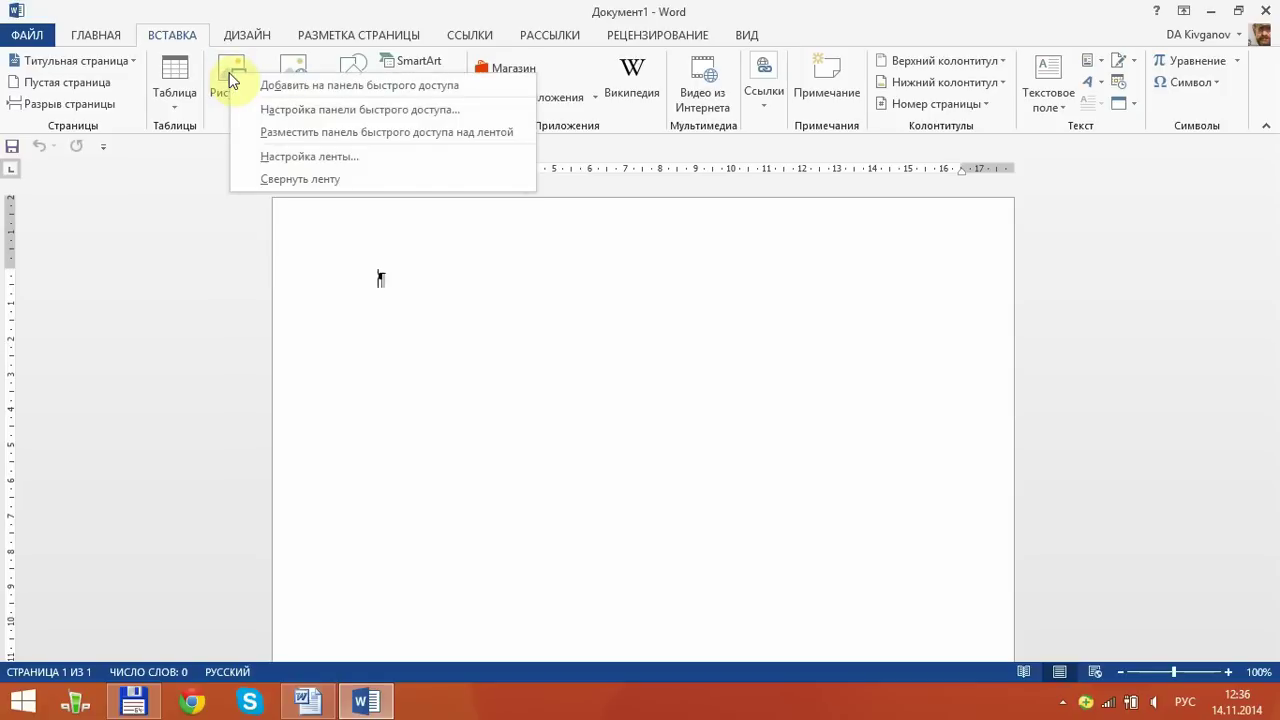
left_click(296, 88)
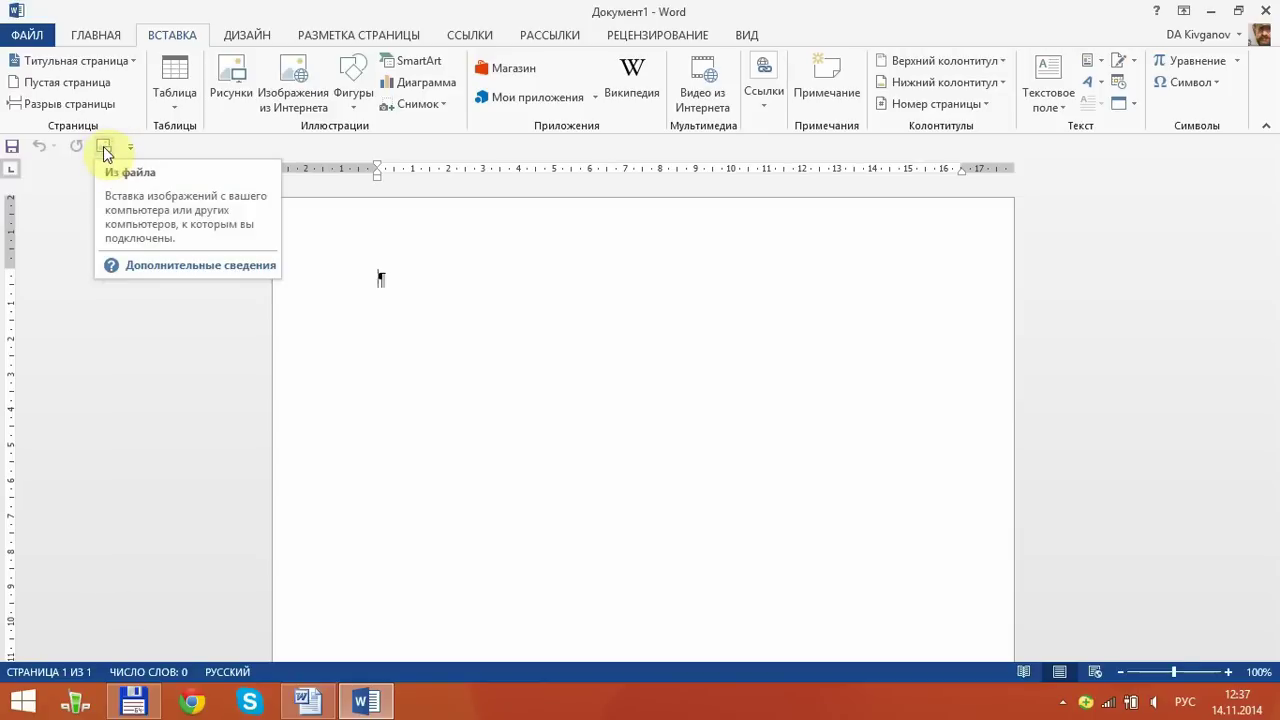
right_click(104, 148)
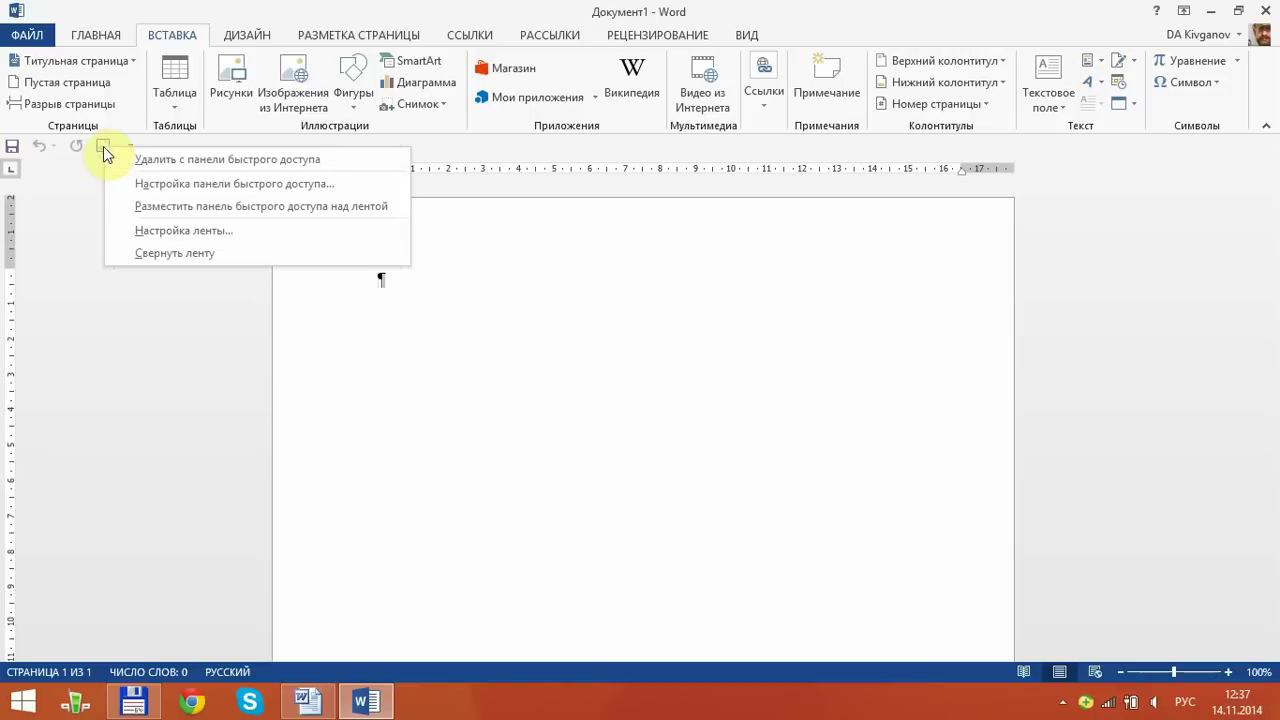
left_click(172, 162)
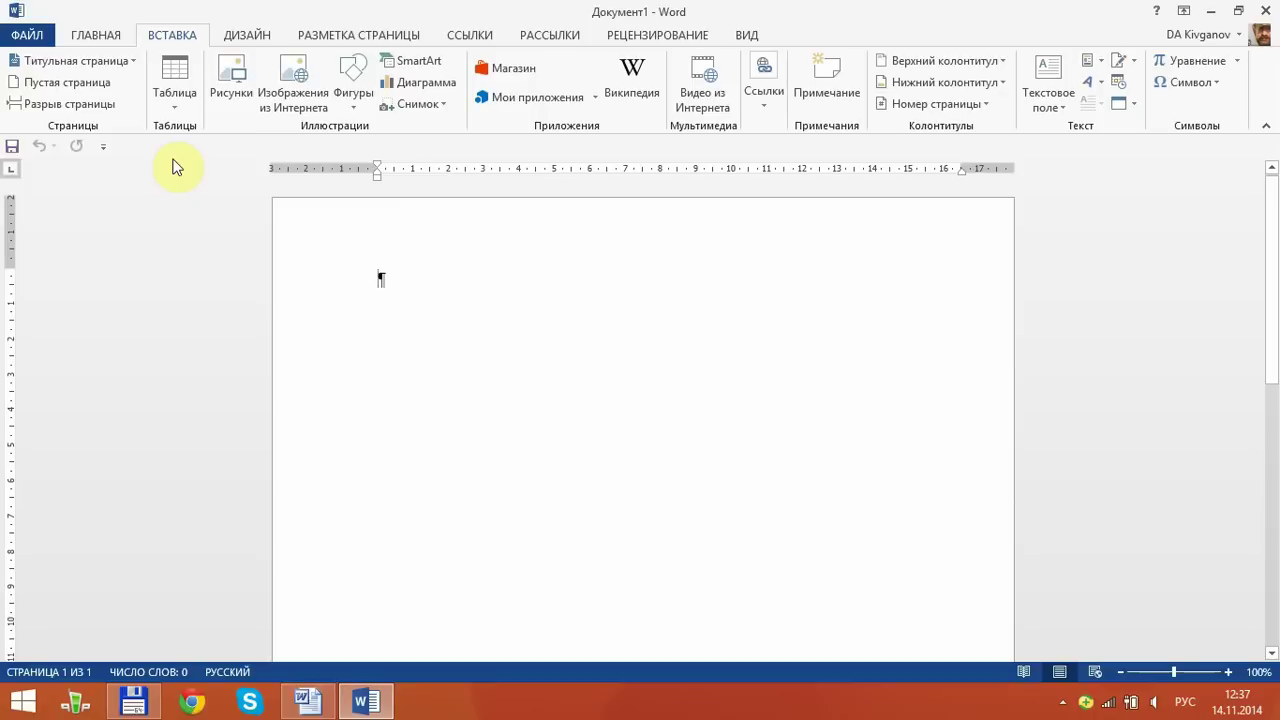
- Back on ГЛАВНАЯ, open Word Options' Quick Access Toolbar page through Другие команды..
left_click(86, 37)
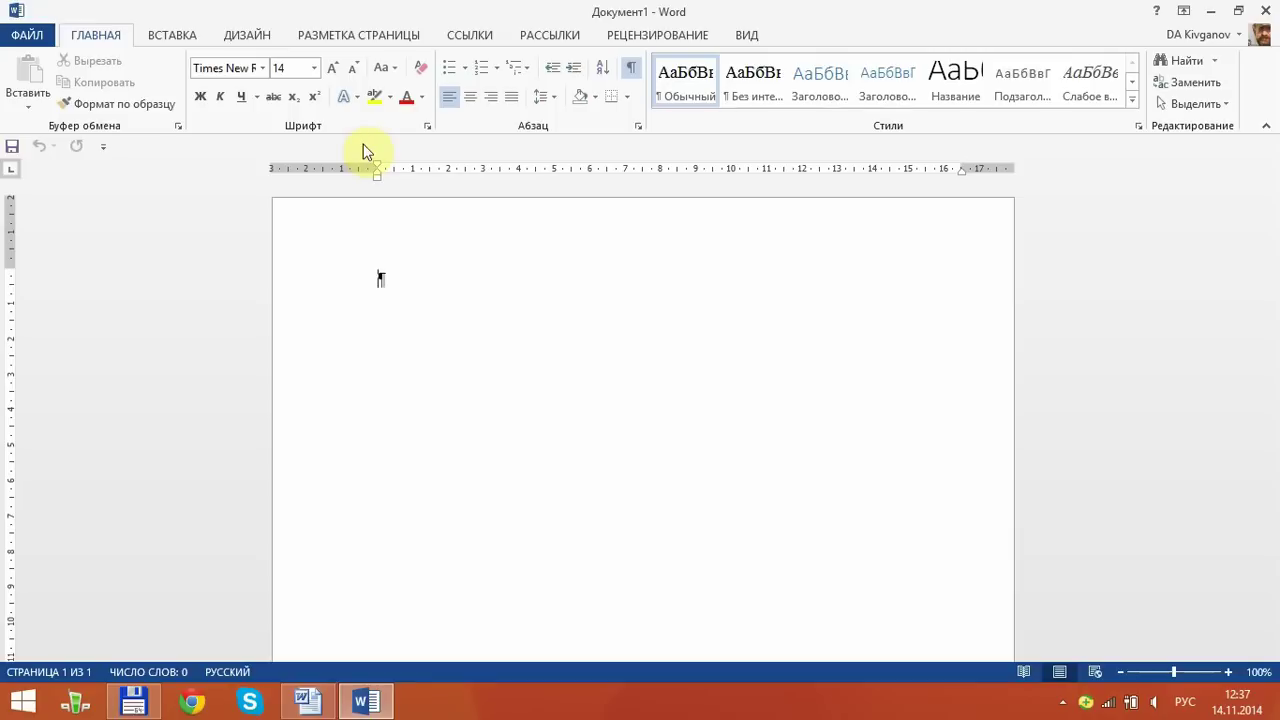
left_click(103, 147)
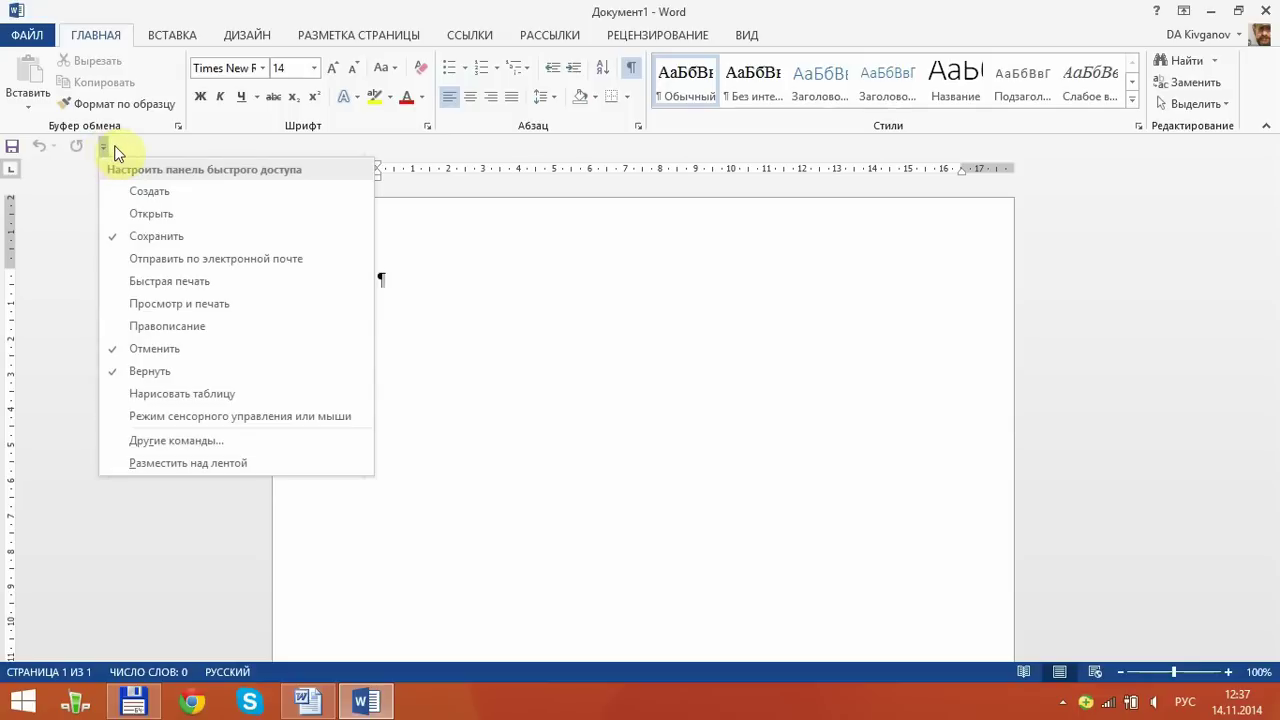
left_click(167, 441)
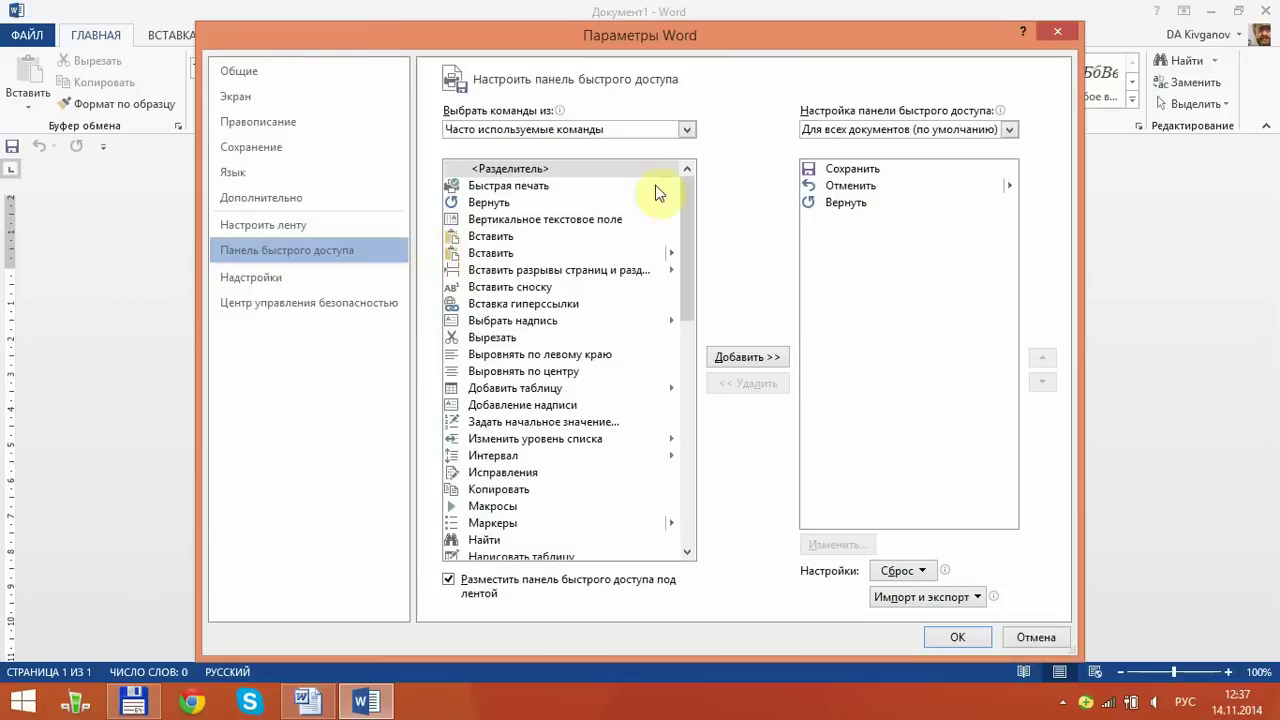
- Browse the Выбрать команды из list of command sources, then close Word Options unchanged
left_click(686, 130)
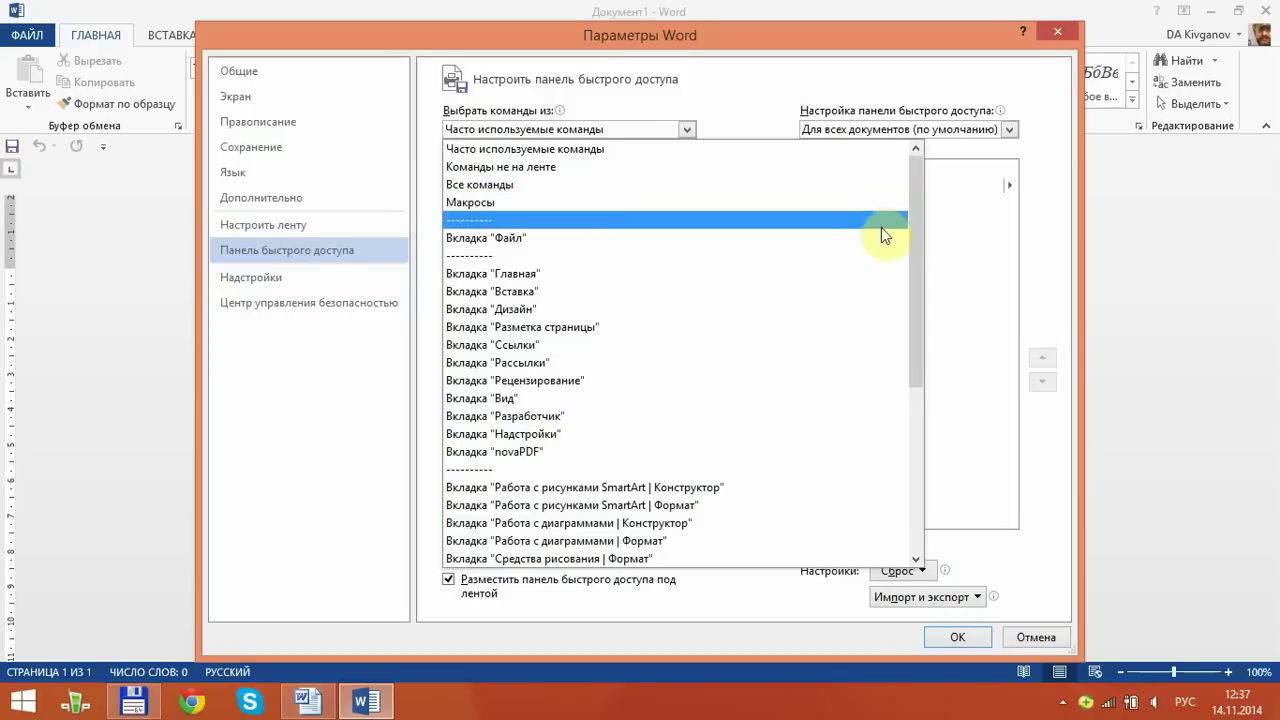
mouse_move(915, 224)
left_mouse_down()
mouse_move(918, 436)
mouse_move(915, 342)
left_mouse_up()
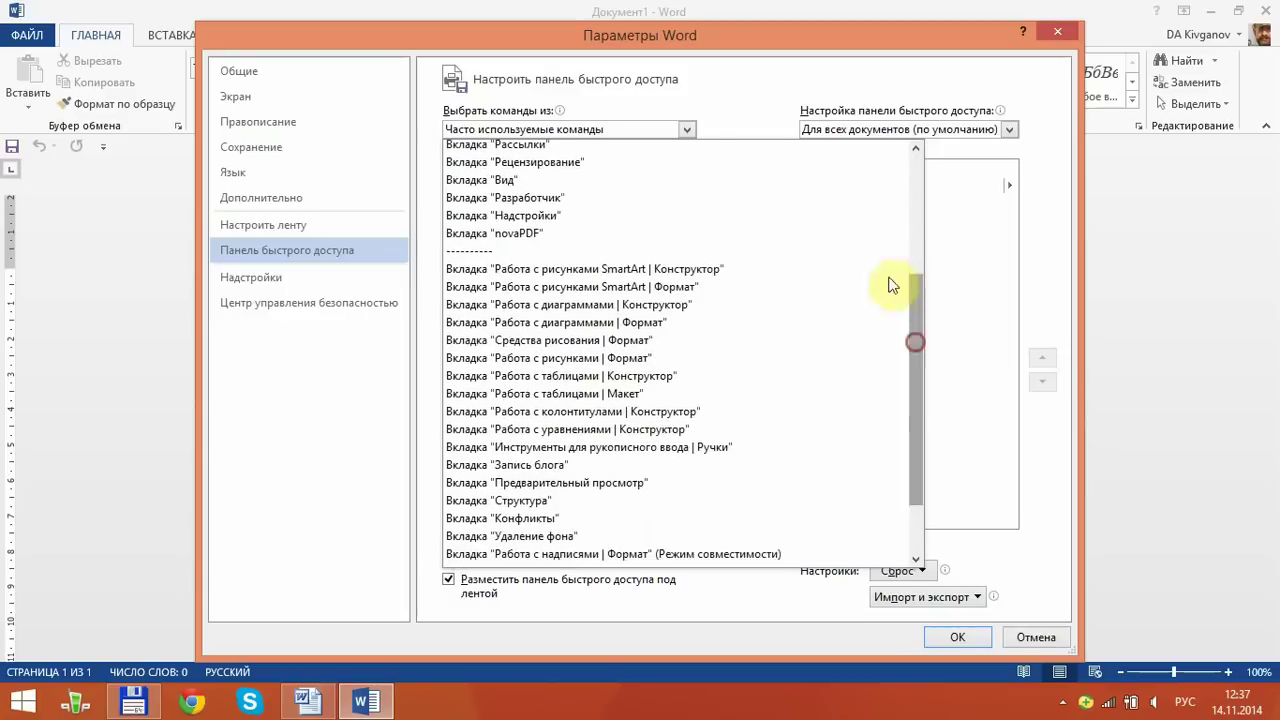
left_click(728, 87)
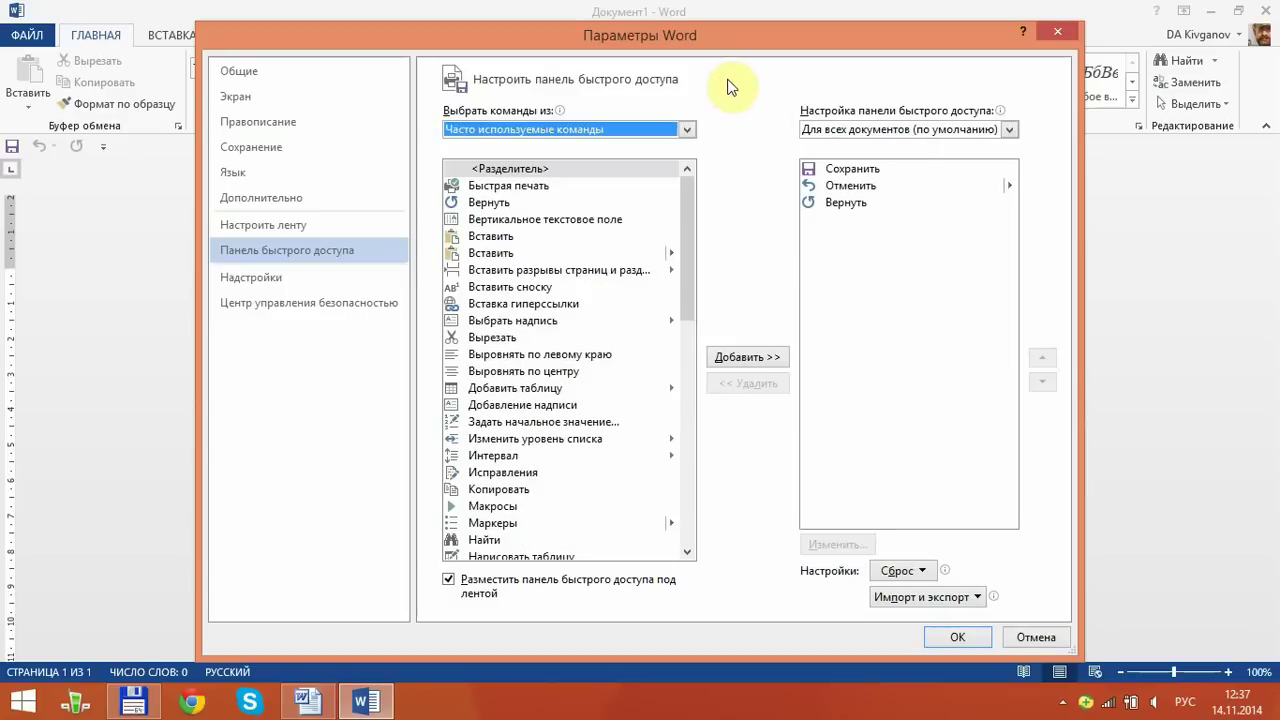
left_click(1023, 640)
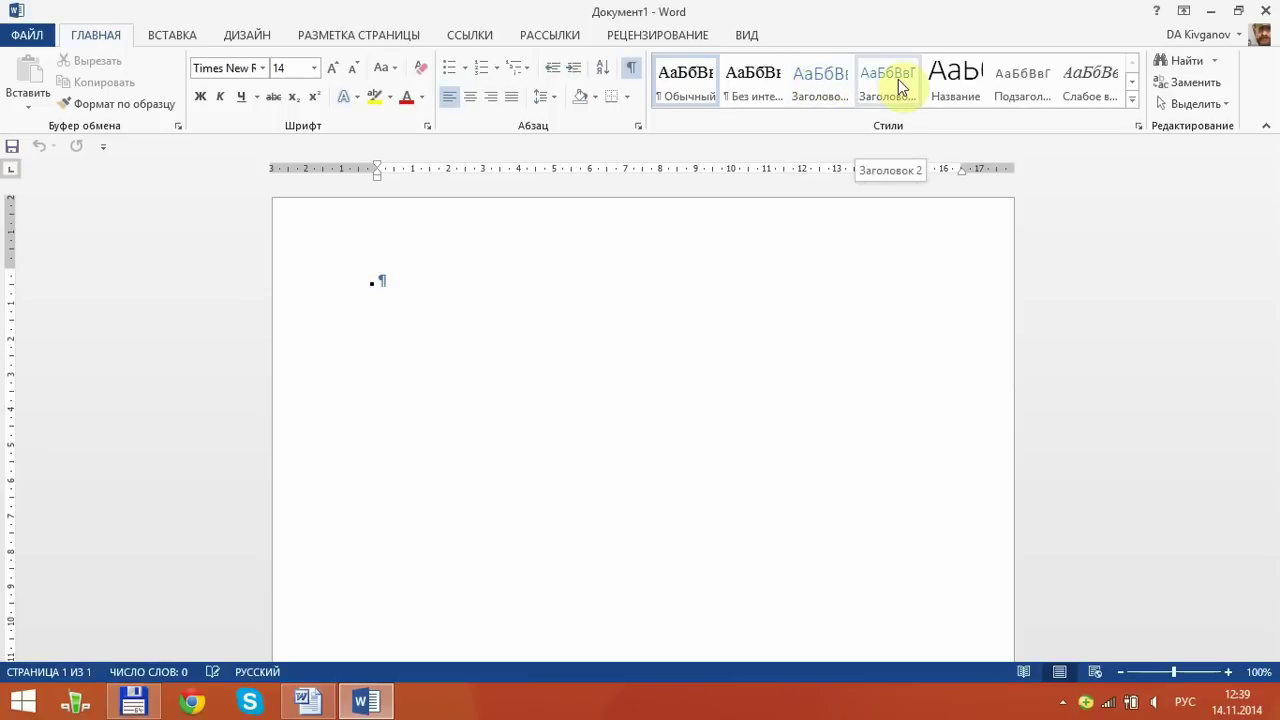
left_click(1133, 100)
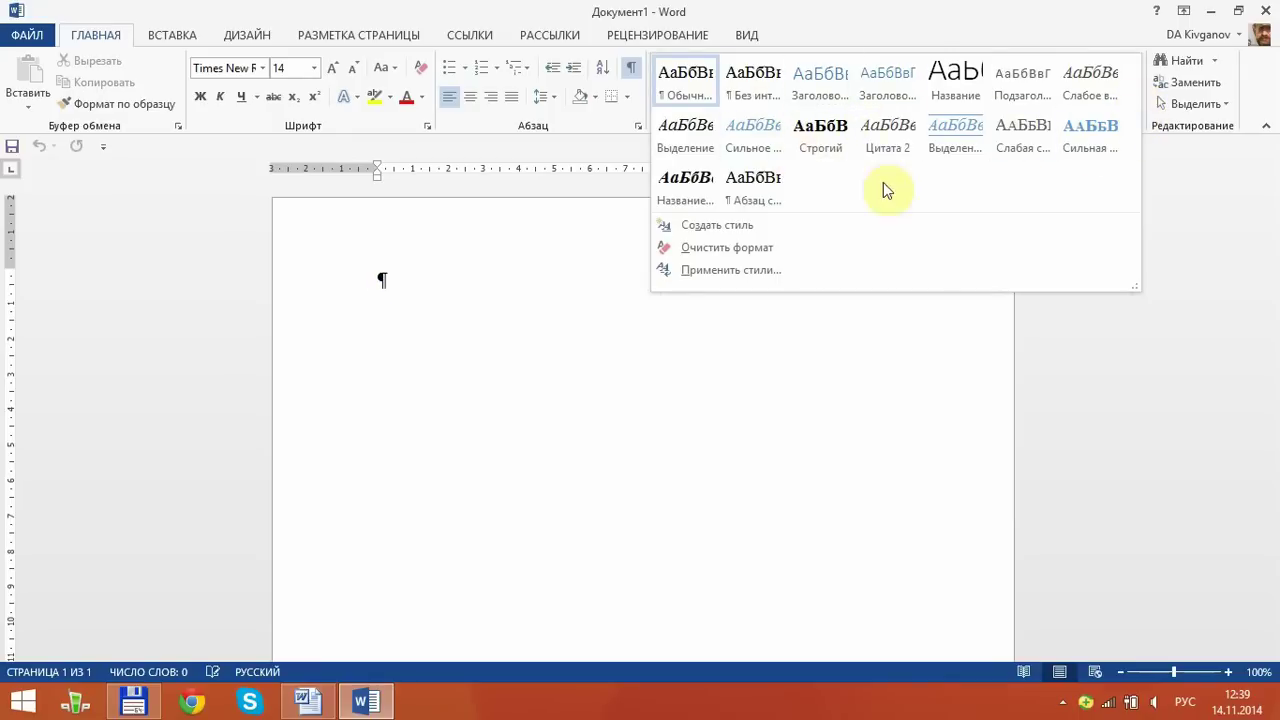
left_click(828, 22)
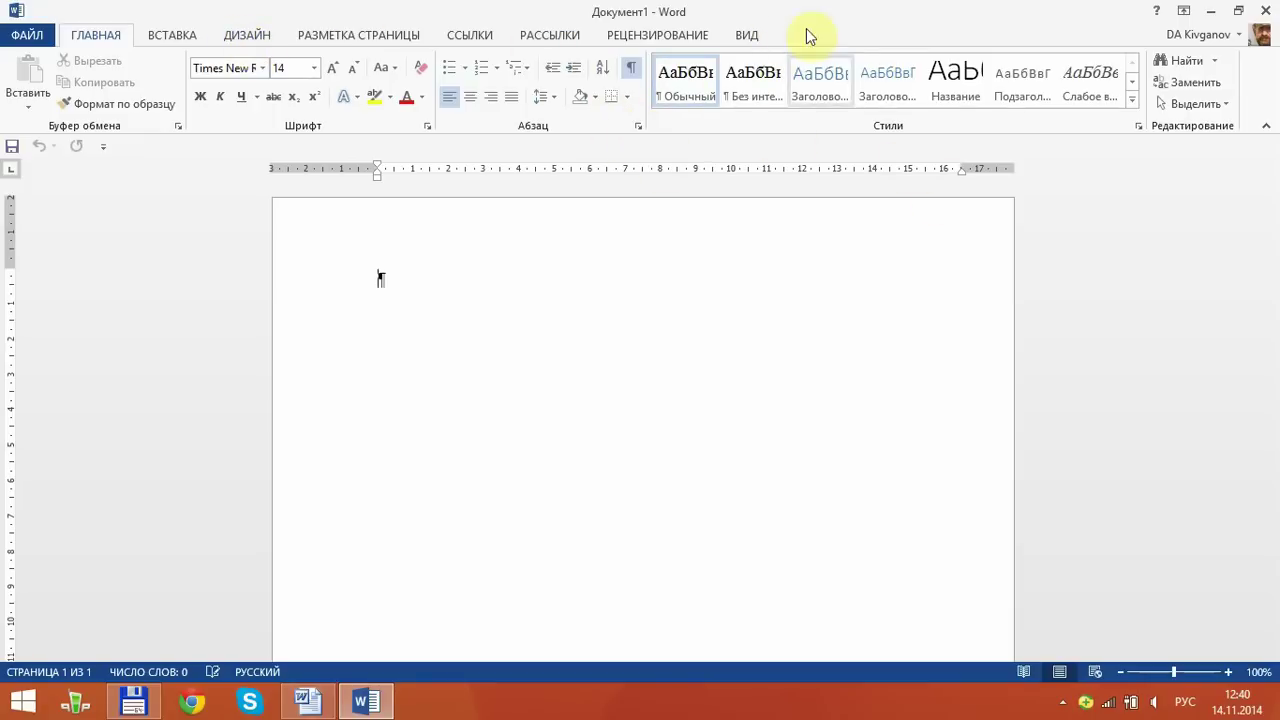
- Switch to the ВИД tab showing display modes, ruler, zoom and window commands
left_click(747, 35)
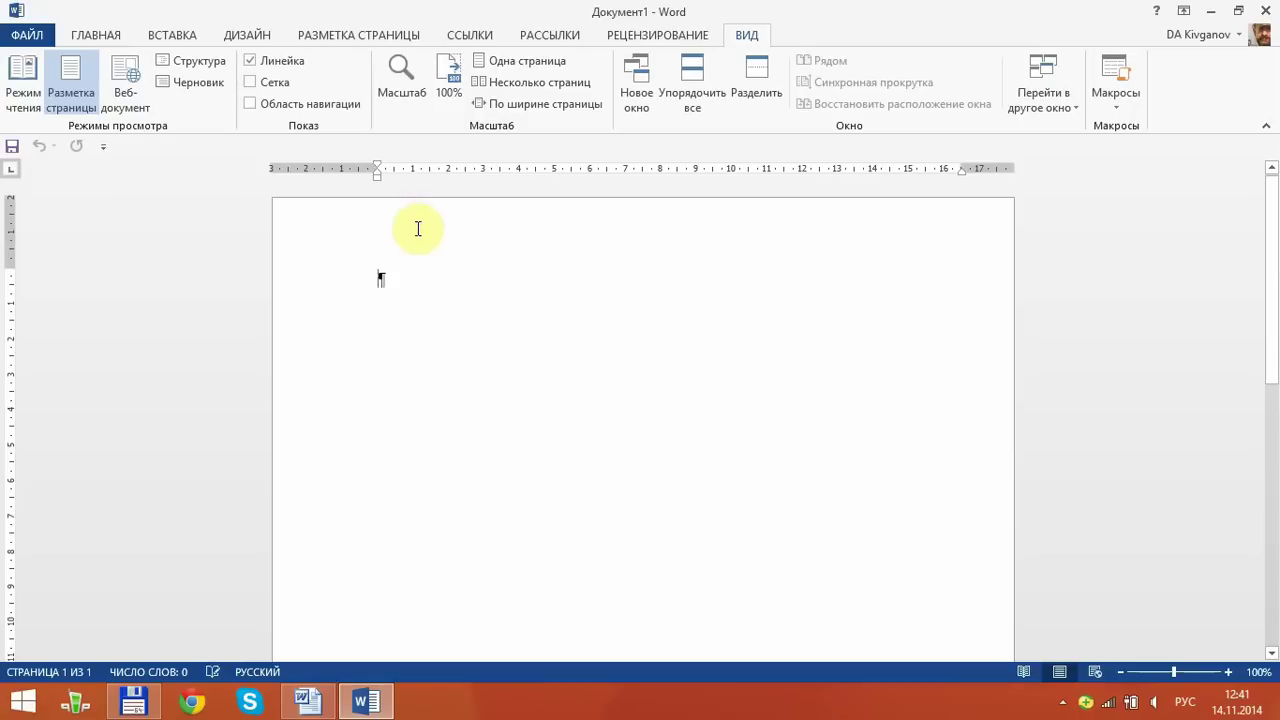
scroll(420, 280, "down", 1)
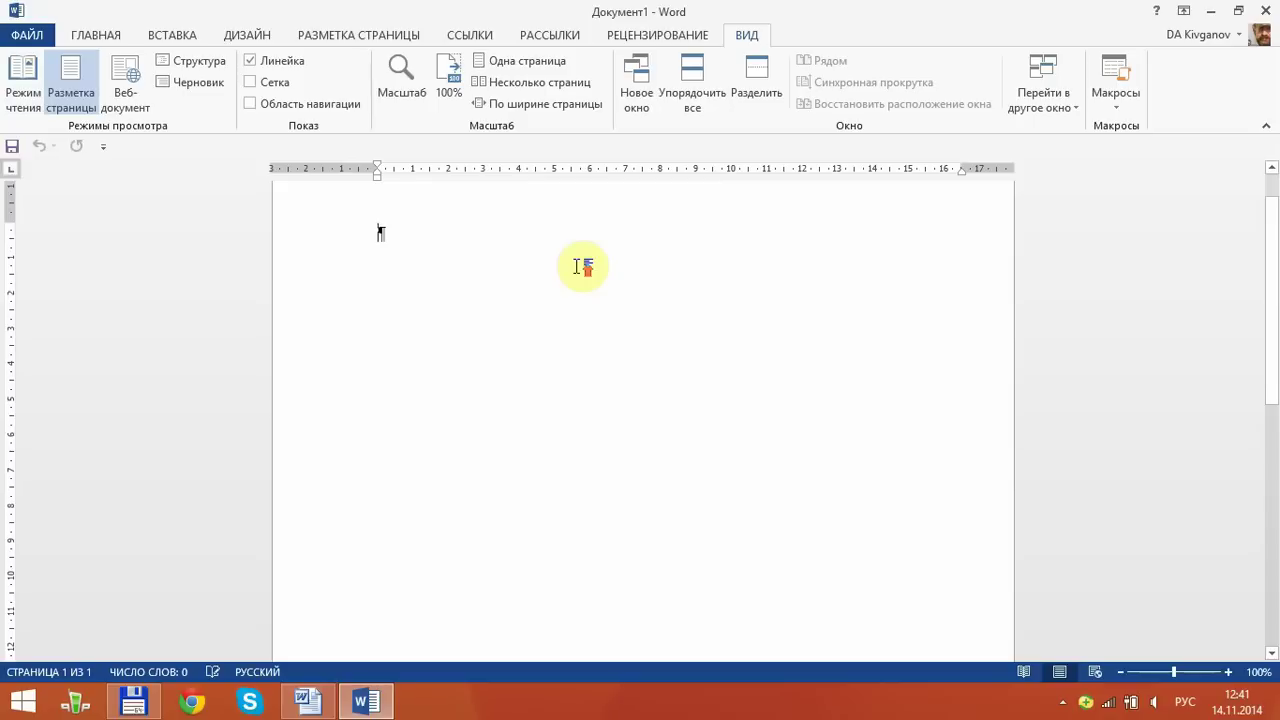
scroll(583, 268, "up", 1)
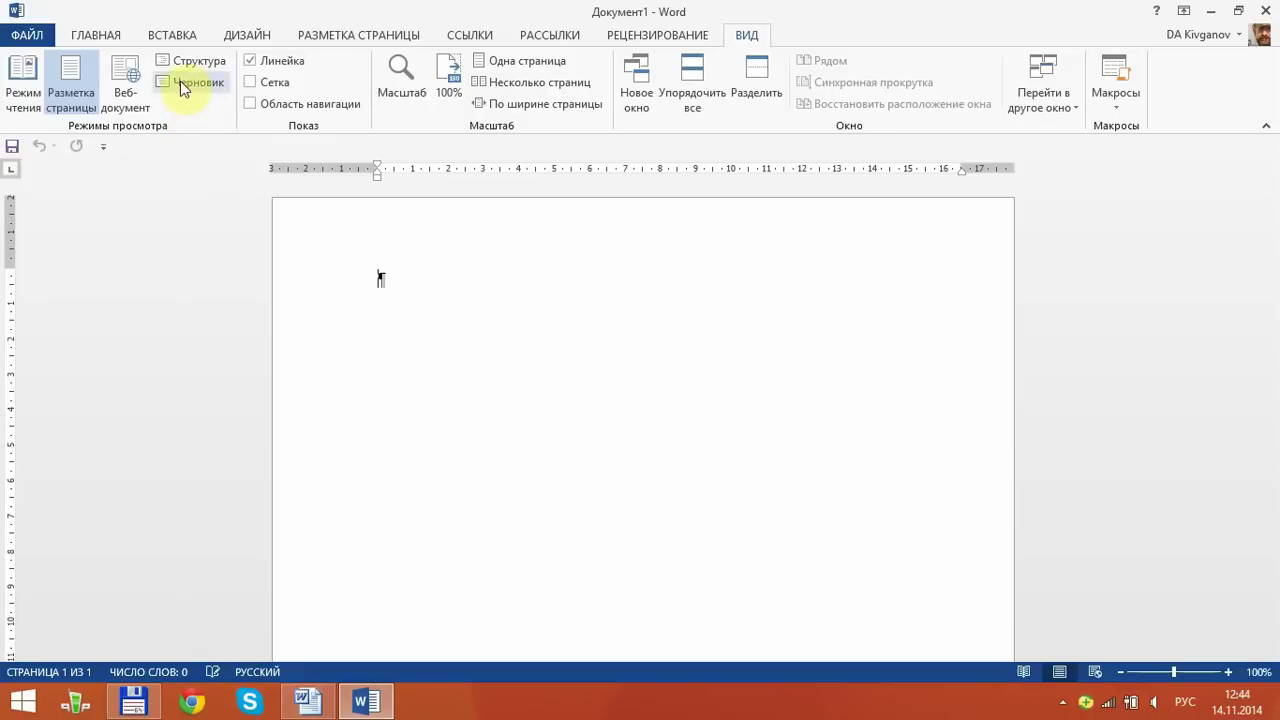
- Switch Документ1 to Draft view and type 'Проба текста'
left_click(184, 86)
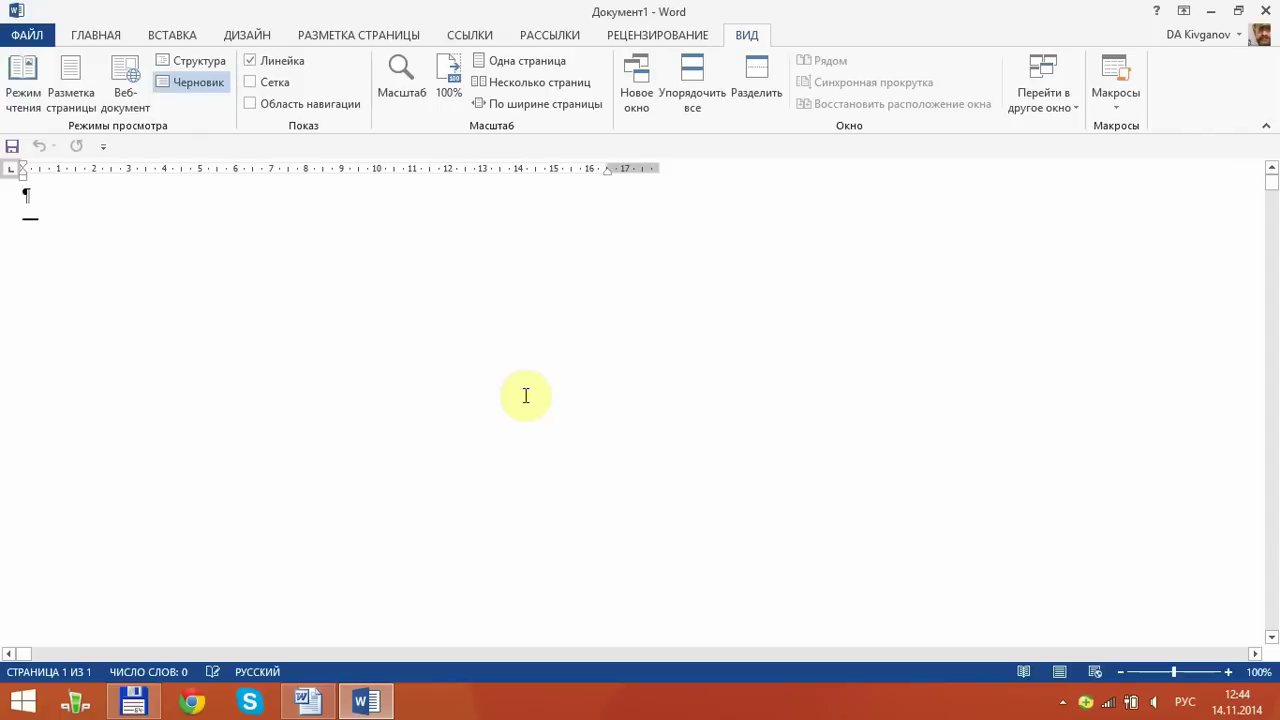
type("Проба")
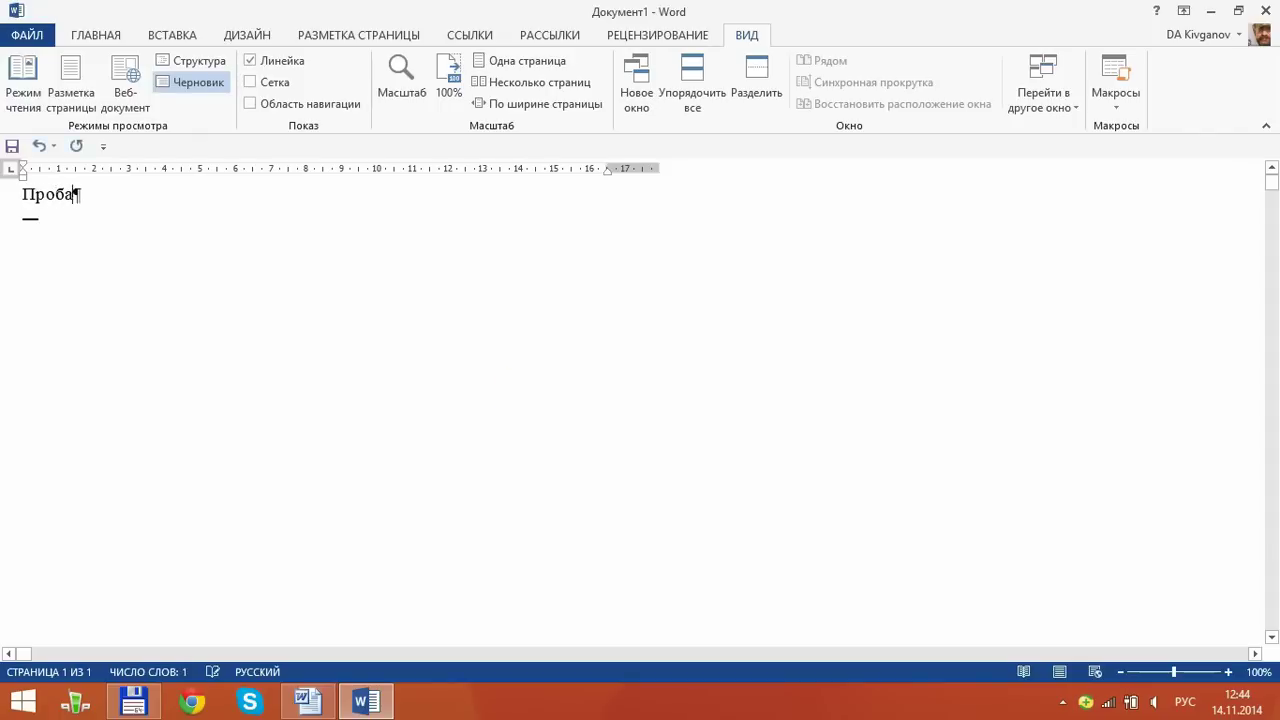
type(" текста")
- Zoom to about 284%, return to Print Layout view, and hide the formatting marks
left_click(96, 34)
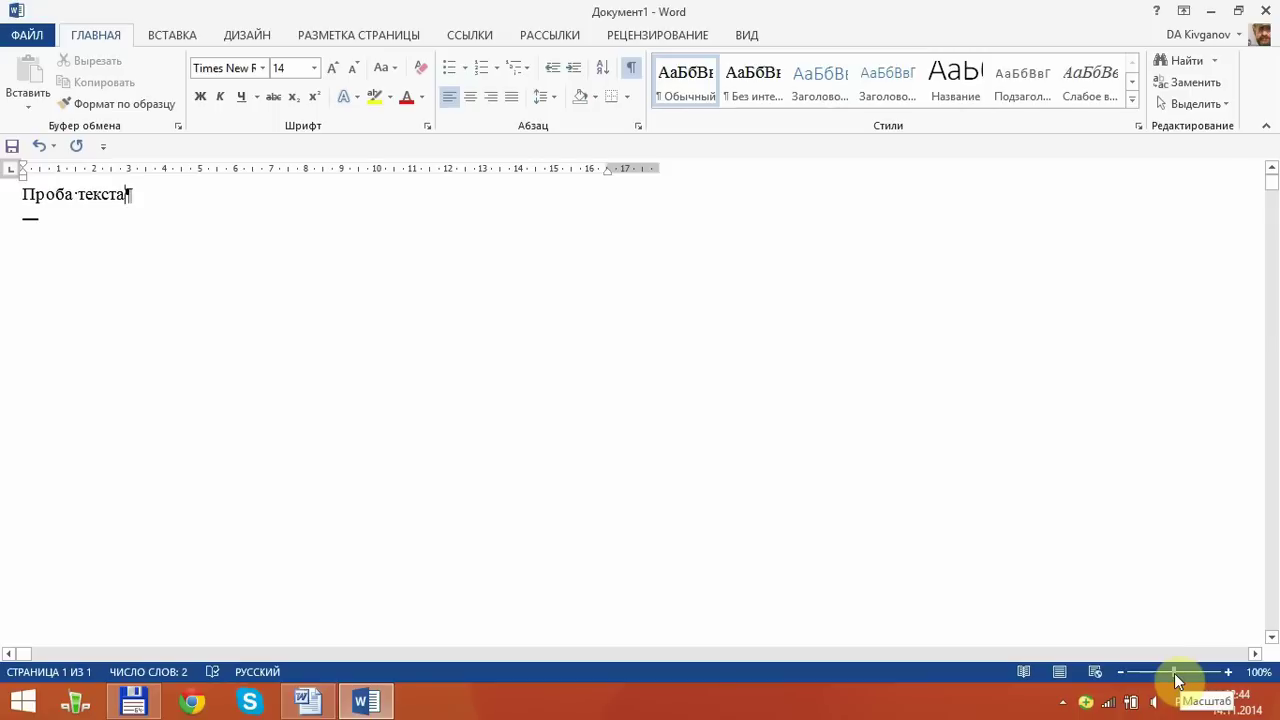
left_click_drag(1175, 672, 1199, 674)
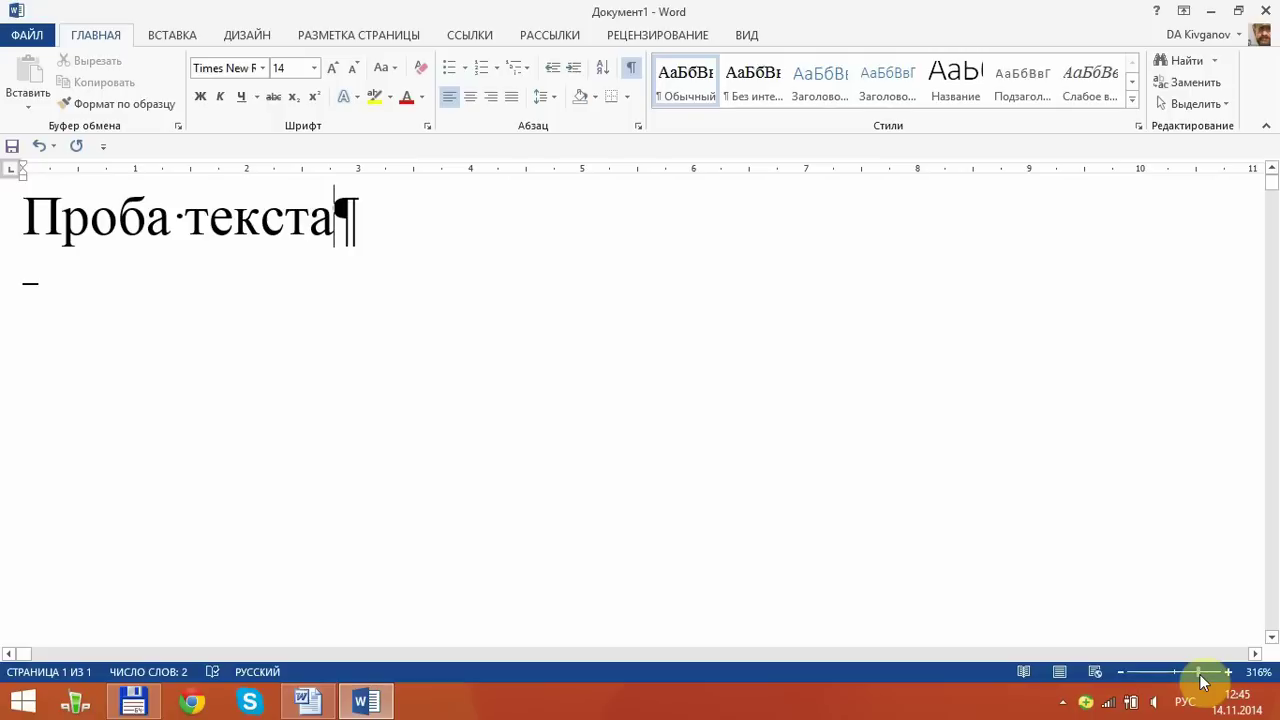
left_click(1060, 672)
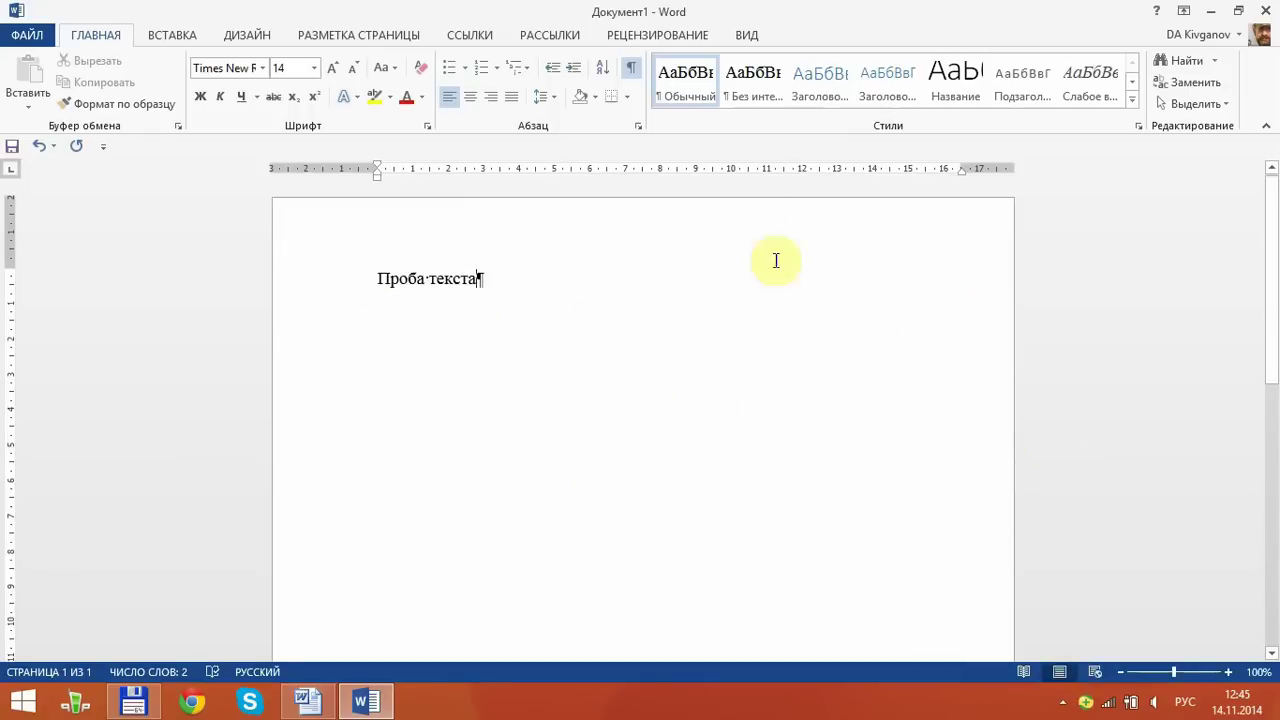
left_click(632, 70)
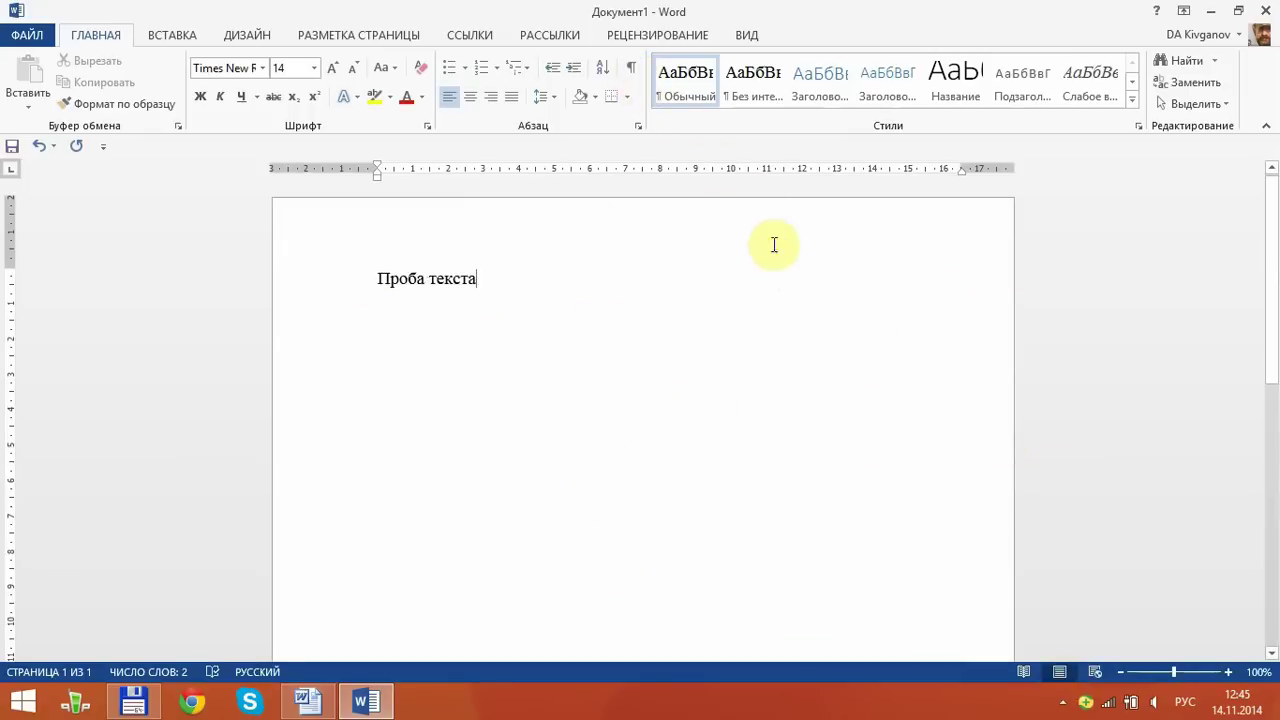
- In the Zoom dialog, preview Whole page and Text width, then apply Page width (159%)
left_click(746, 35)
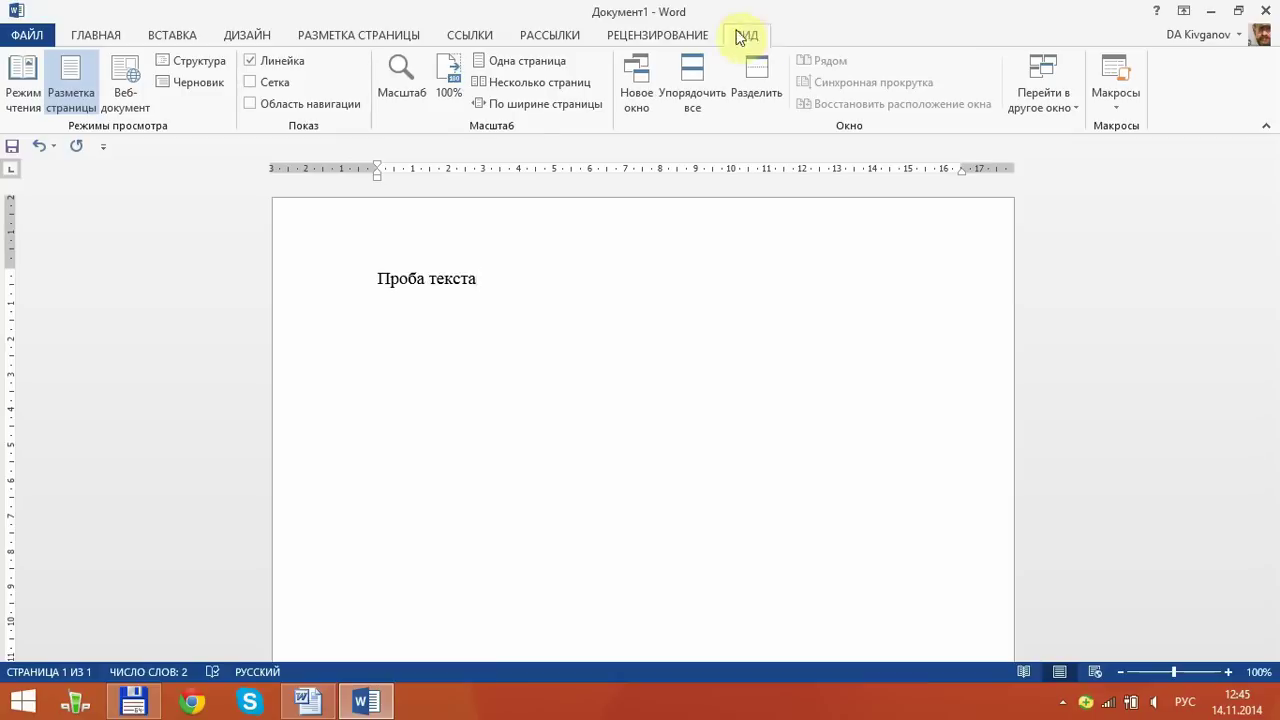
left_click(404, 80)
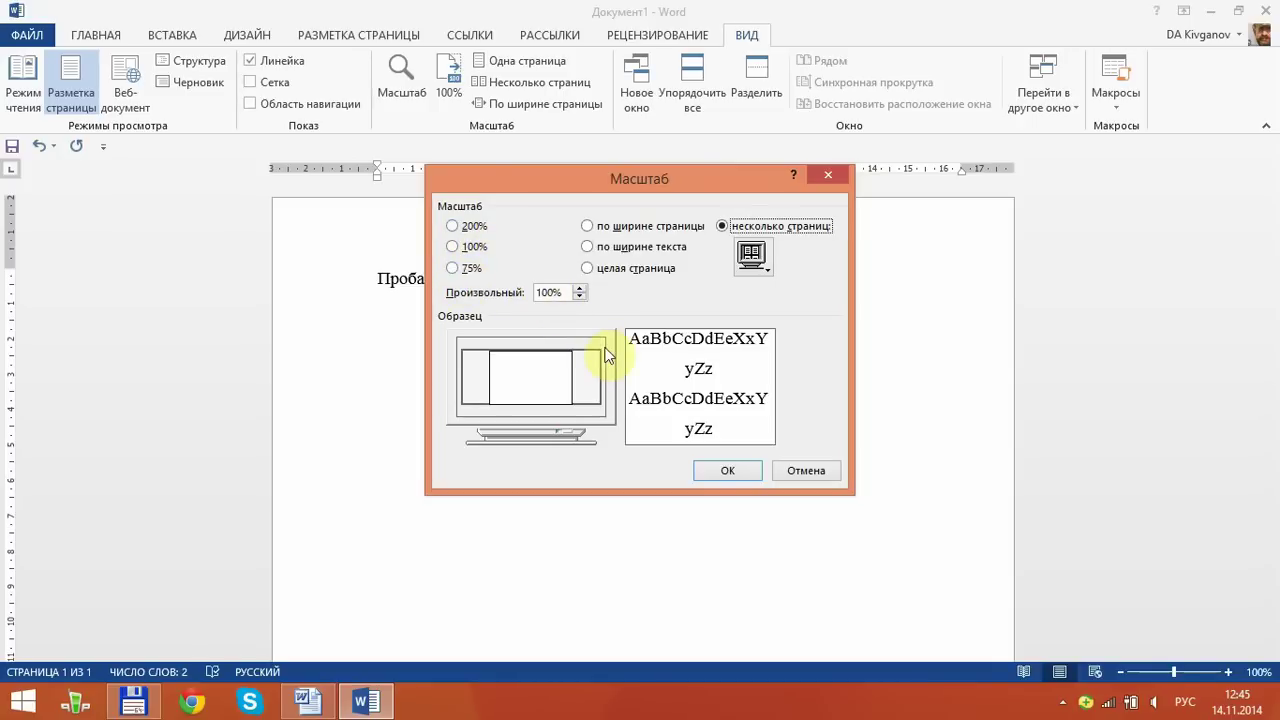
left_click(587, 268)
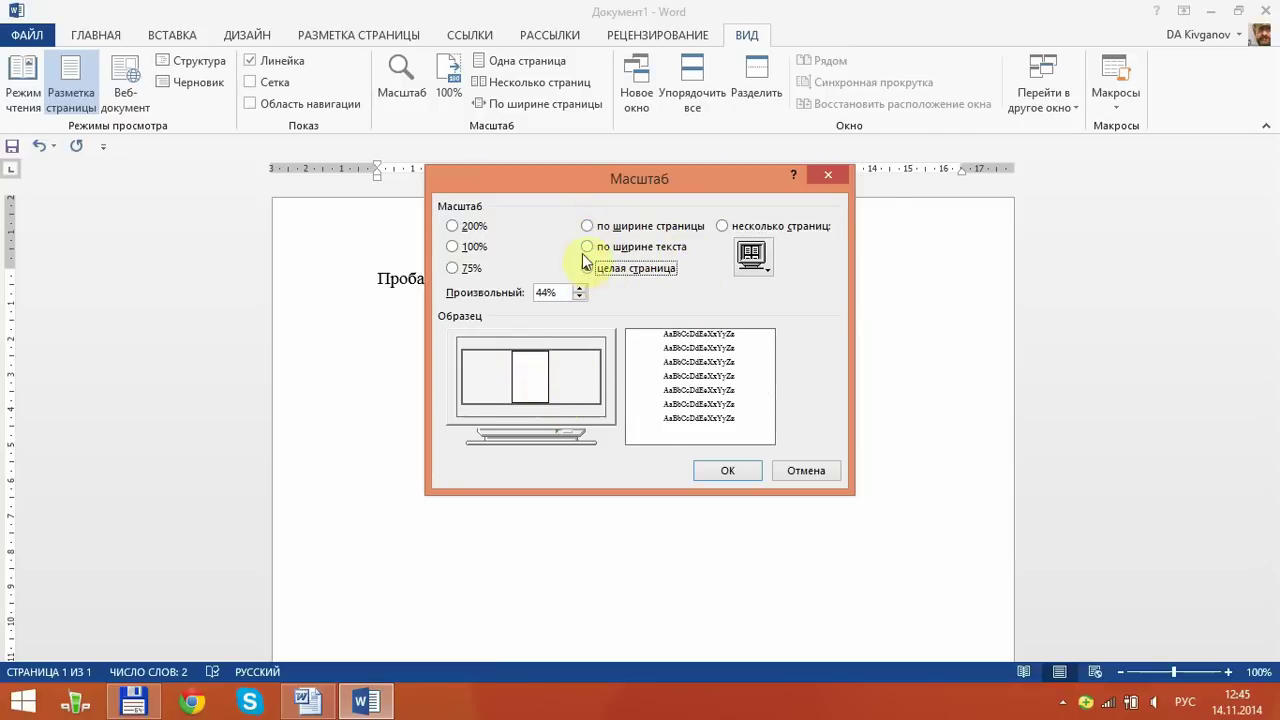
left_click(587, 247)
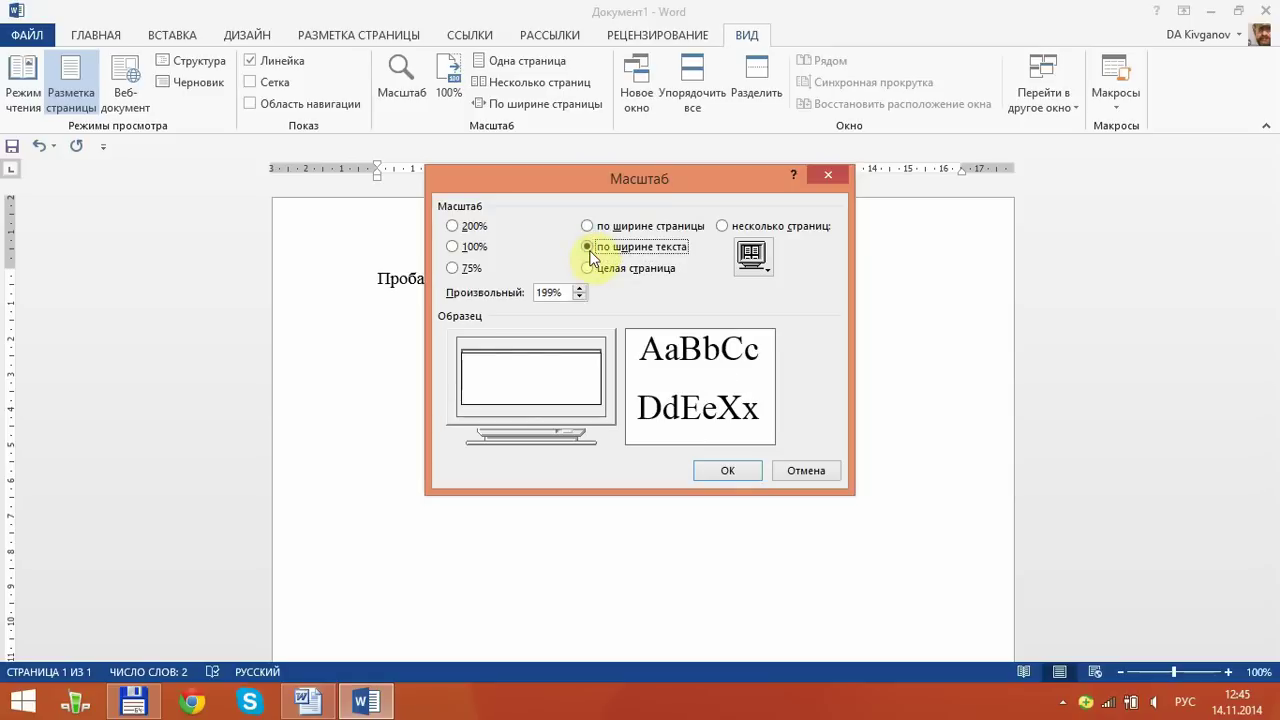
left_click(588, 227)
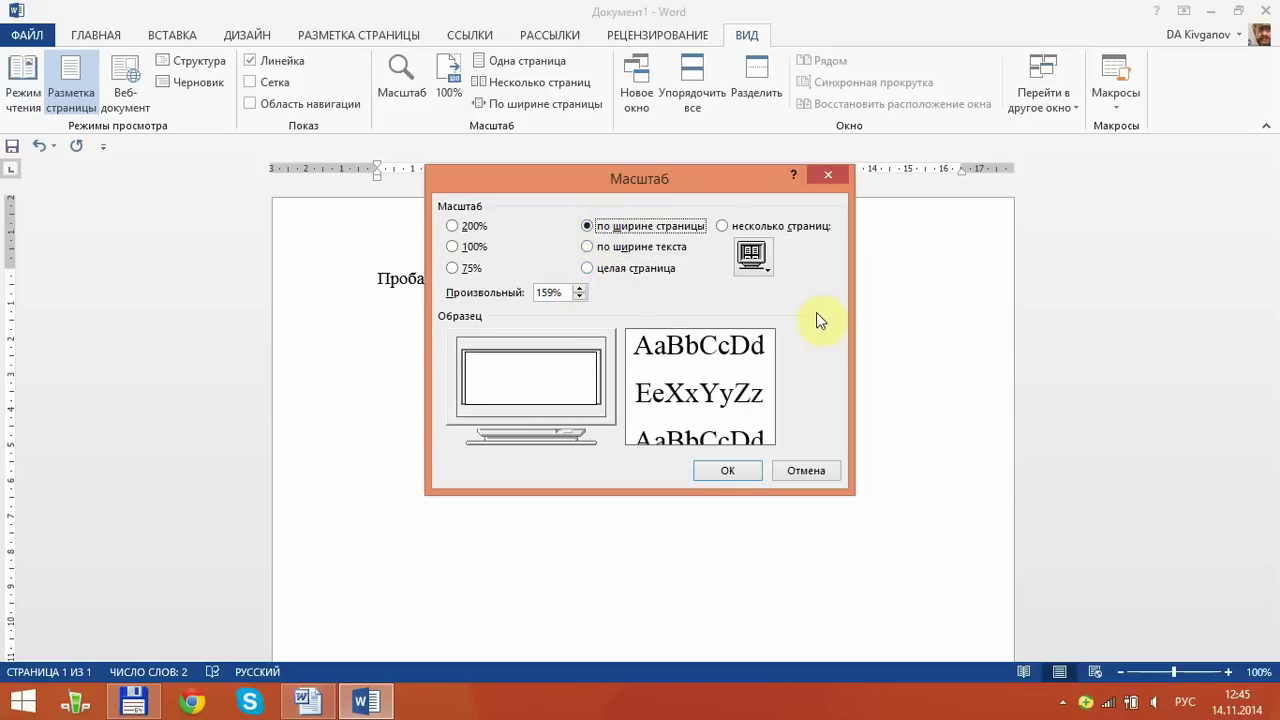
left_click(720, 472)
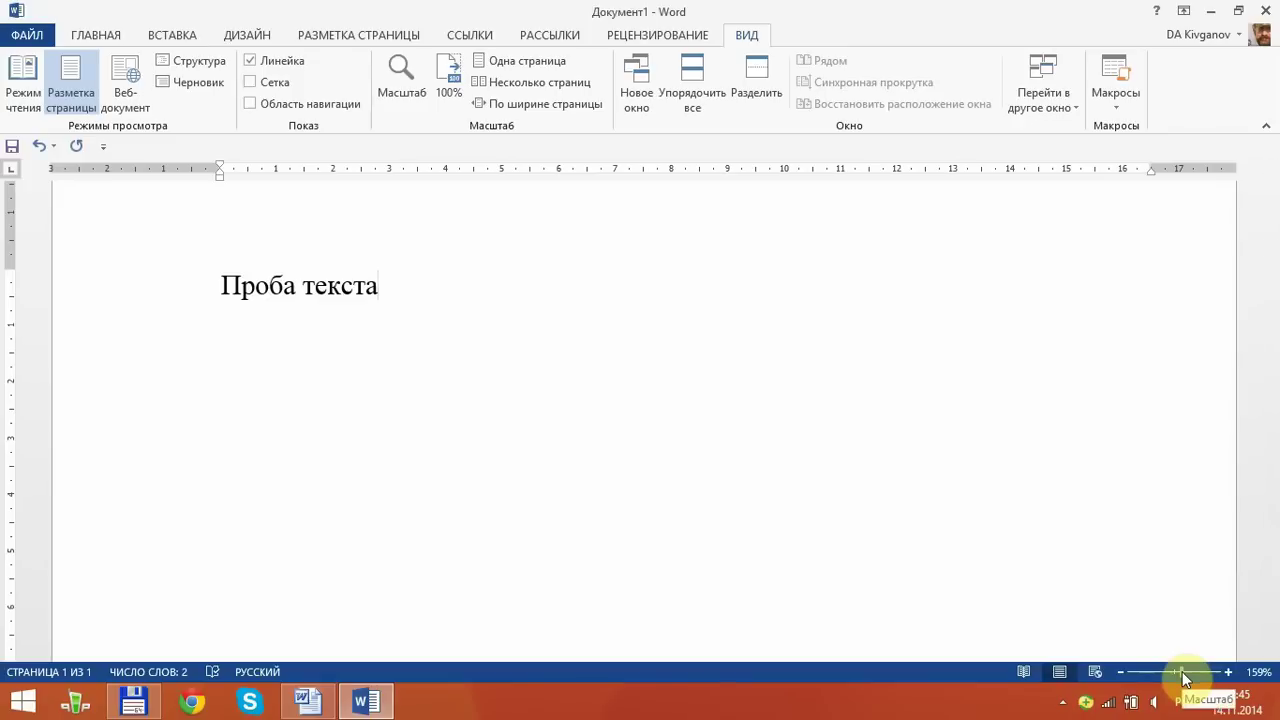
- Drag the status-bar zoom slider back to 100%, then step it down to 80%
mouse_move(1181, 672)
left_mouse_down()
mouse_move(1154, 672)
mouse_move(1205, 677)
left_mouse_up()
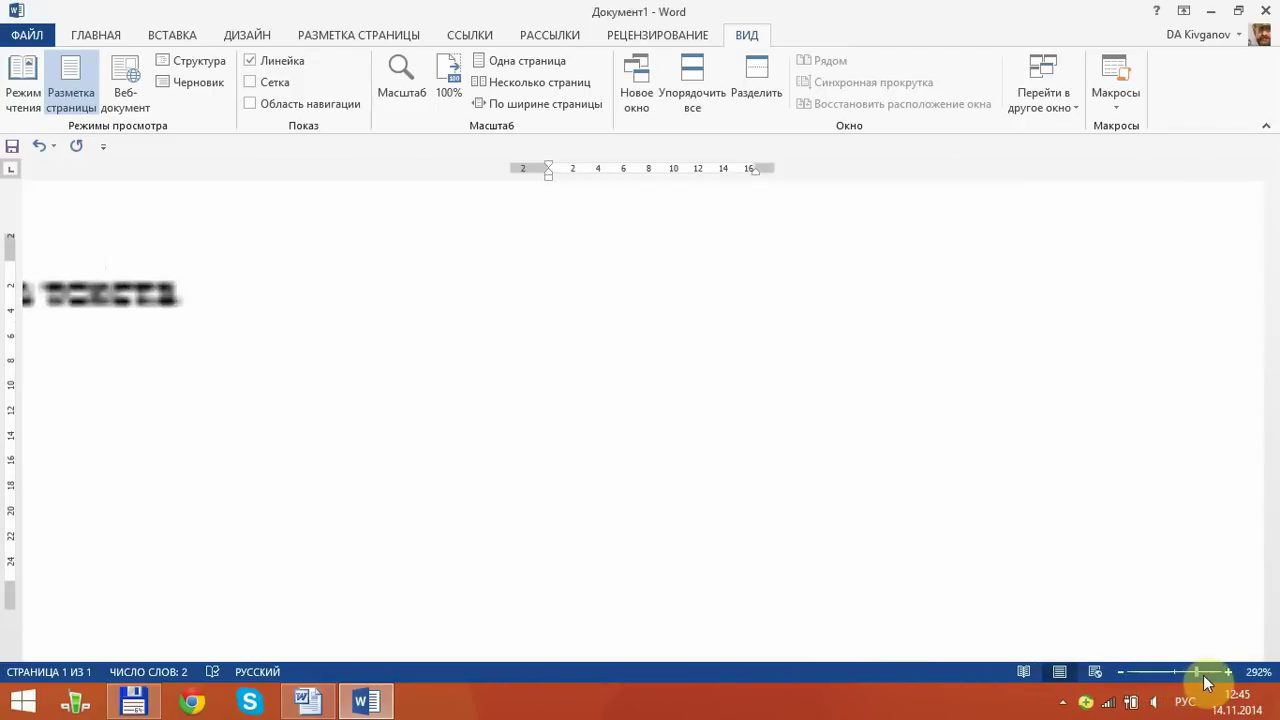
left_click_drag(1186, 673, 1175, 673)
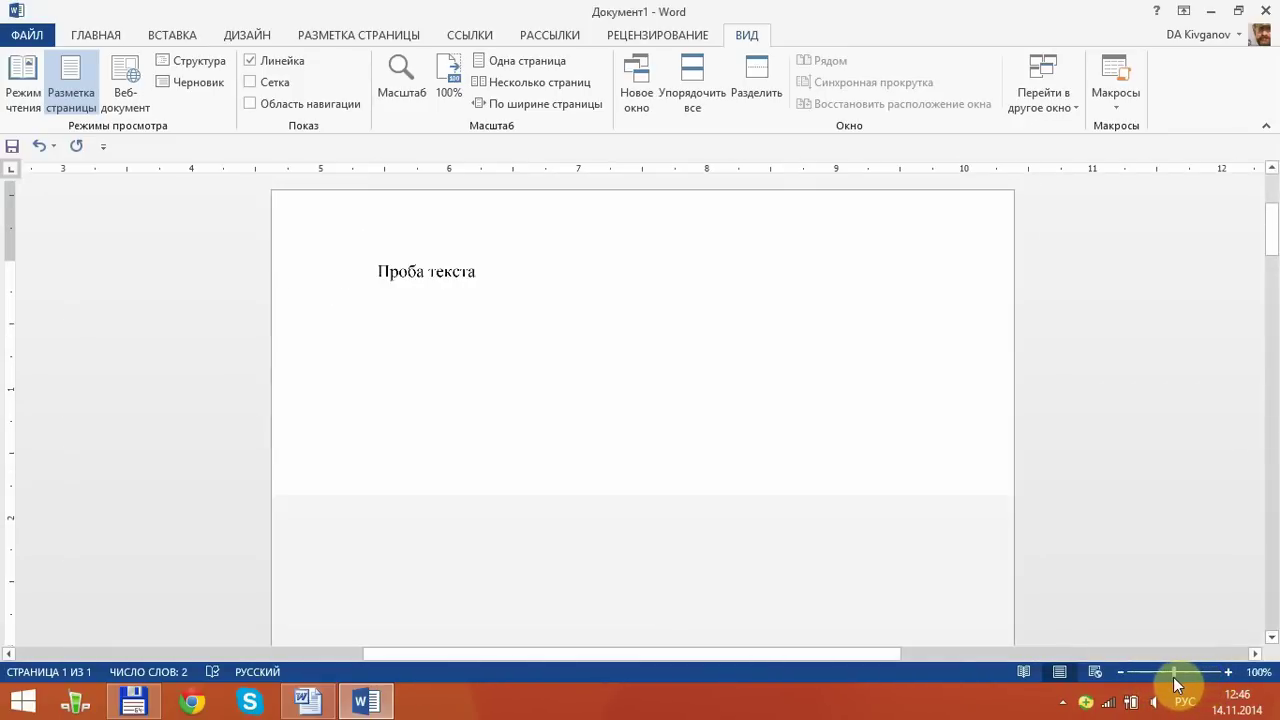
left_click(1119, 674)
left_click(1119, 674)
- Raise the zoom step by step with the plus button to 160%
double_click(1228, 673)
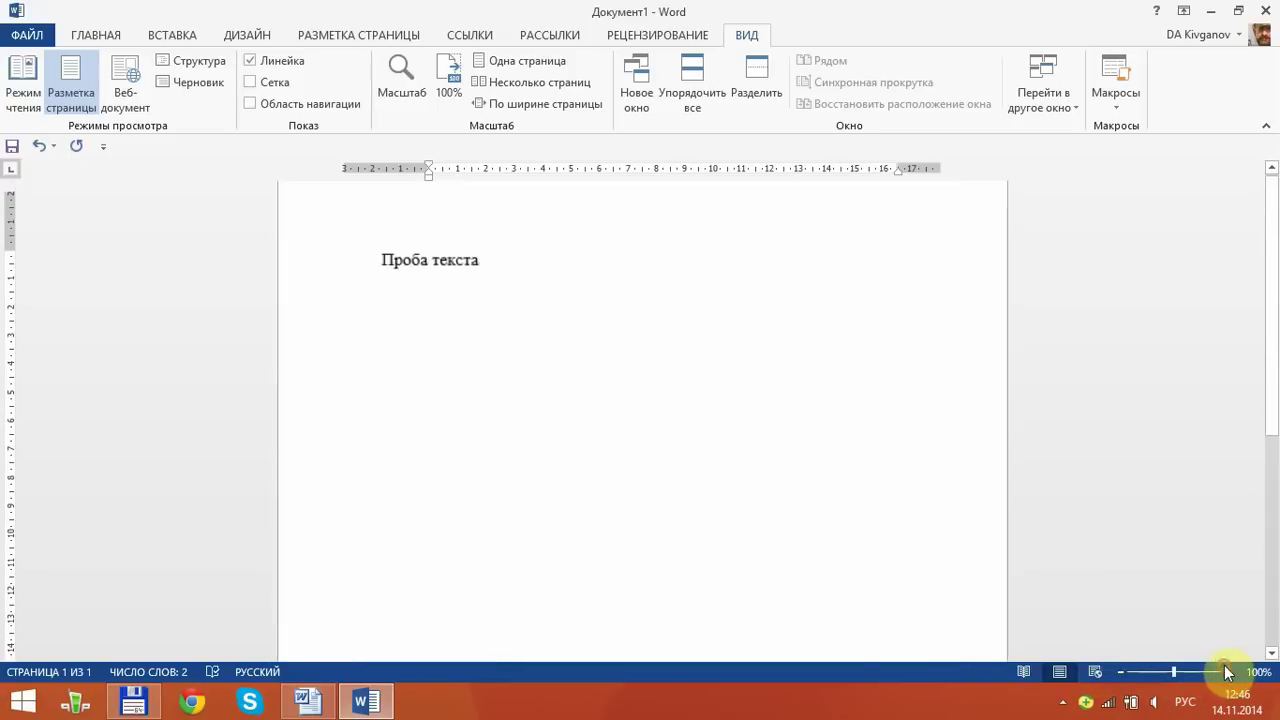
double_click(1228, 673)
left_click(1228, 673)
double_click(1228, 673)
left_click(1228, 673)
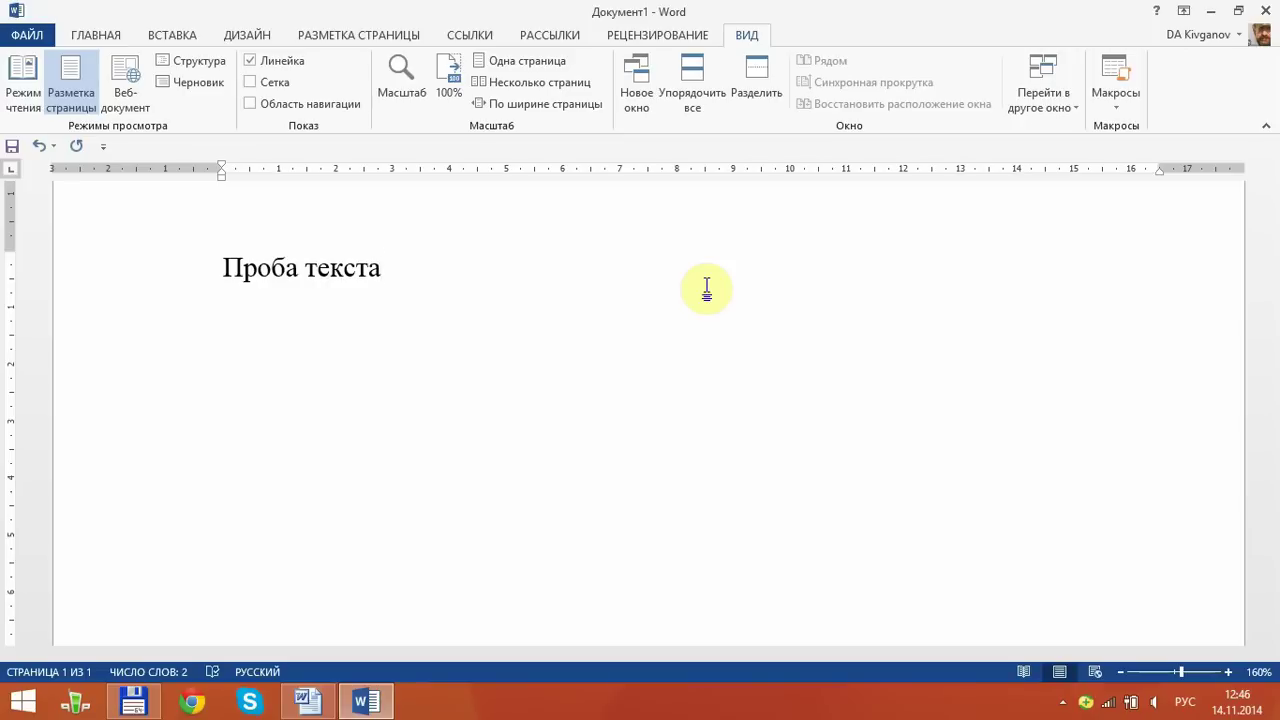
- Zoom in and out repeatedly with Ctrl and the mouse wheel, ending at 130%
scroll(706, 288, "down", 5)
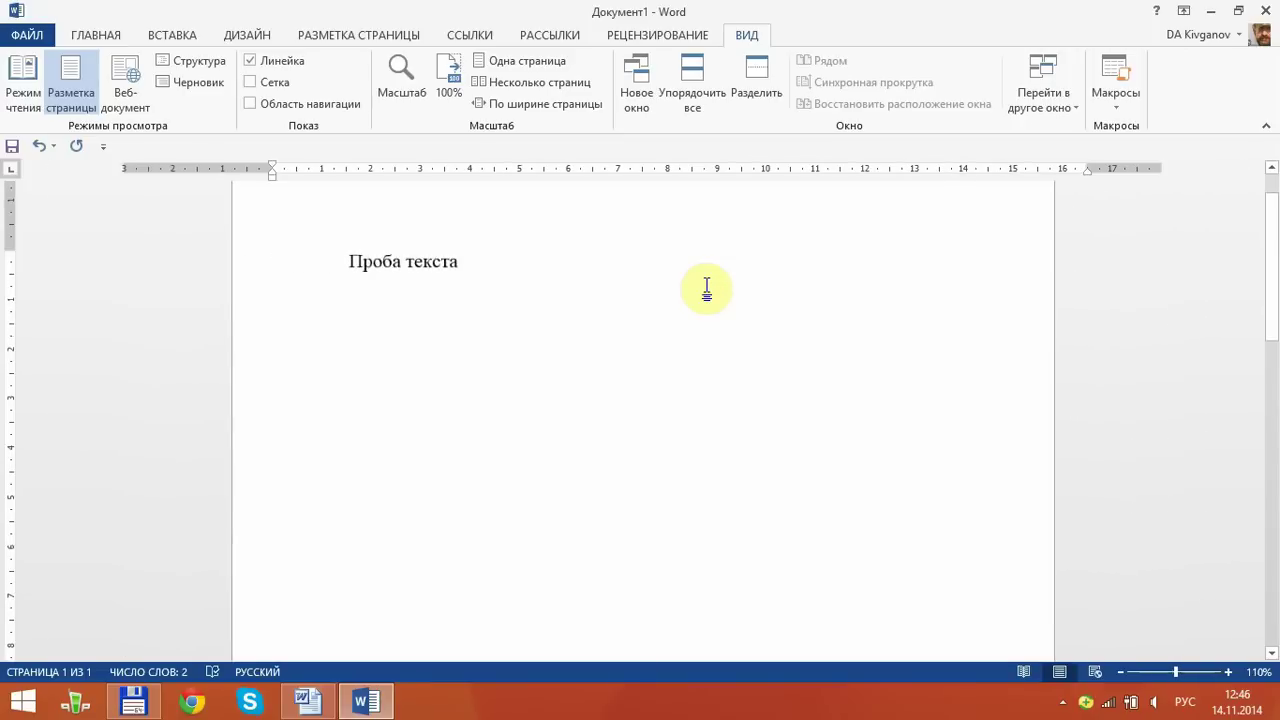
scroll(713, 286, "down", 2)
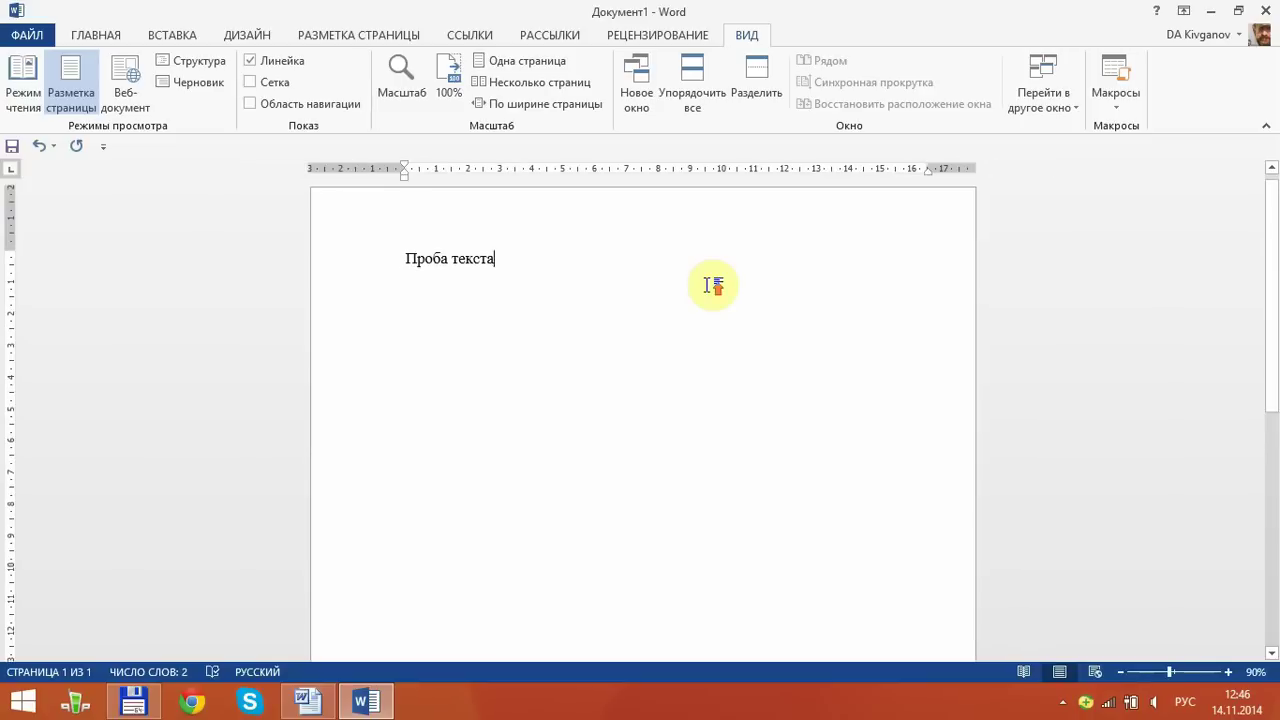
scroll(713, 286, "up", 3)
scroll(713, 286, "up", 2)
scroll(713, 286, "up", 5)
scroll(710, 286, "up", 2)
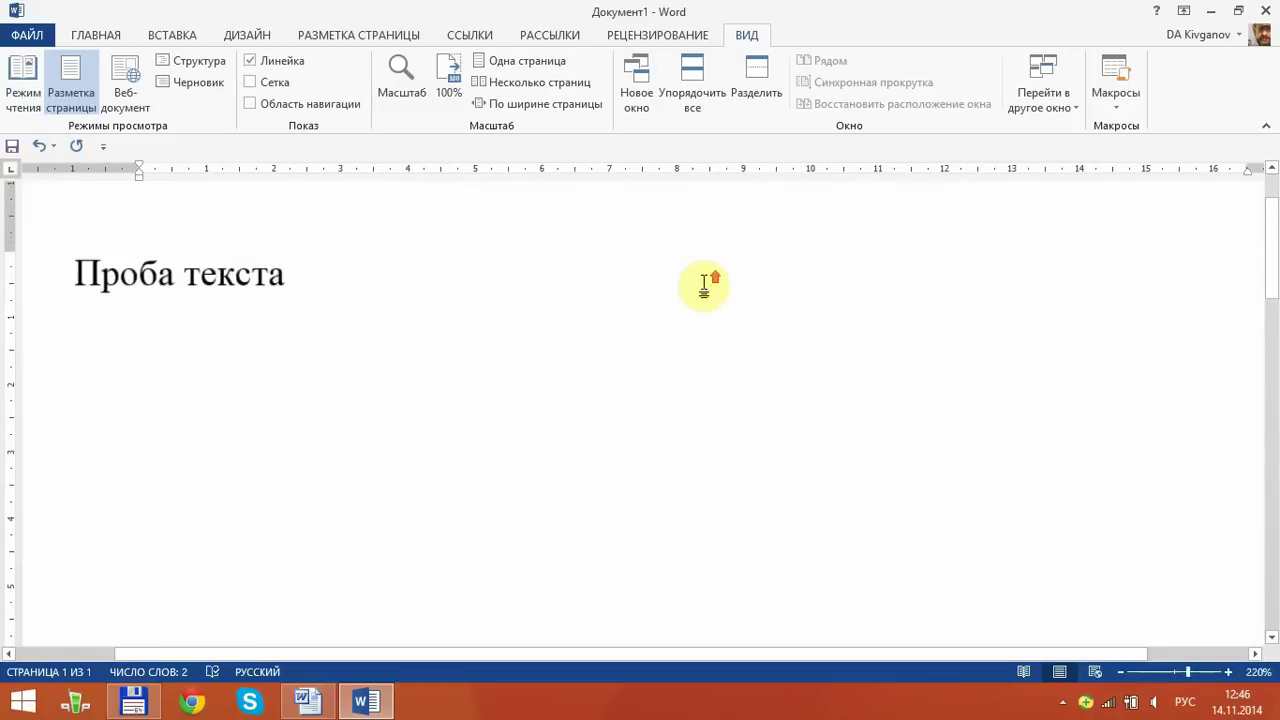
scroll(704, 285, "up", 1)
scroll(704, 286, "down", 2)
scroll(704, 286, "down", 2)
scroll(704, 286, "down", 2)
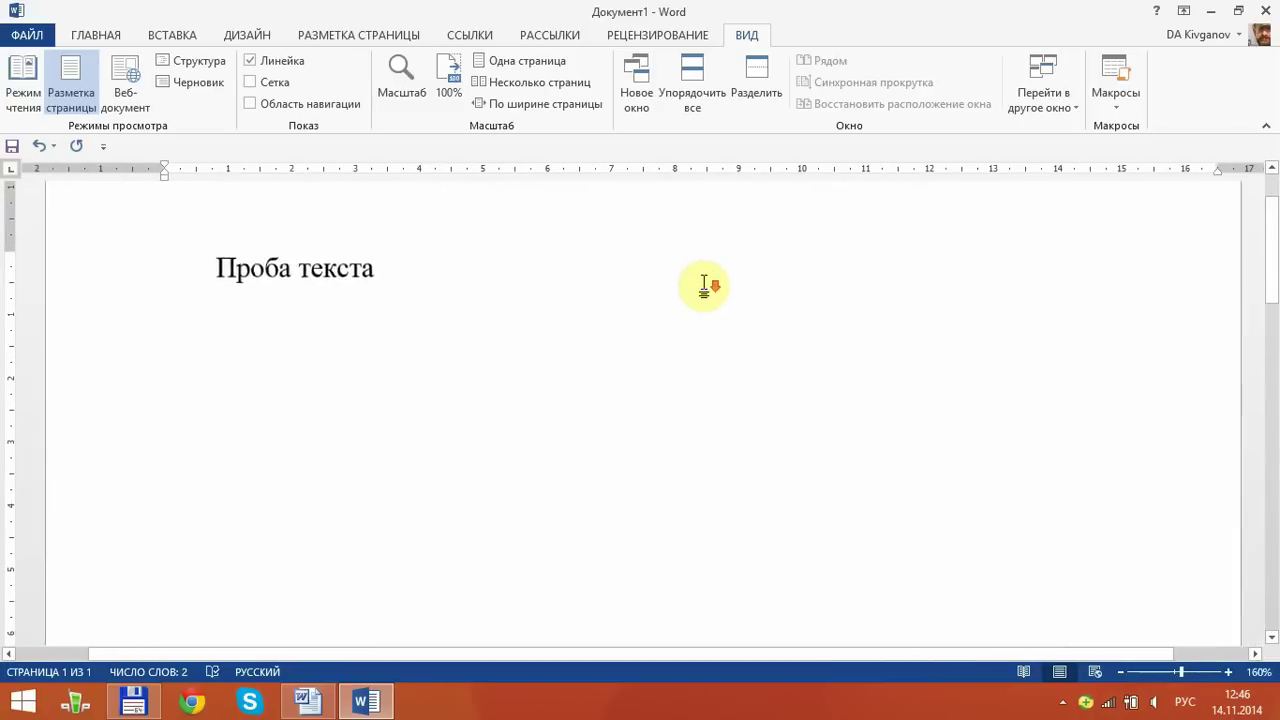
scroll(704, 286, "down", 1)
scroll(704, 286, "up", 1)
scroll(704, 286, "down", 3)
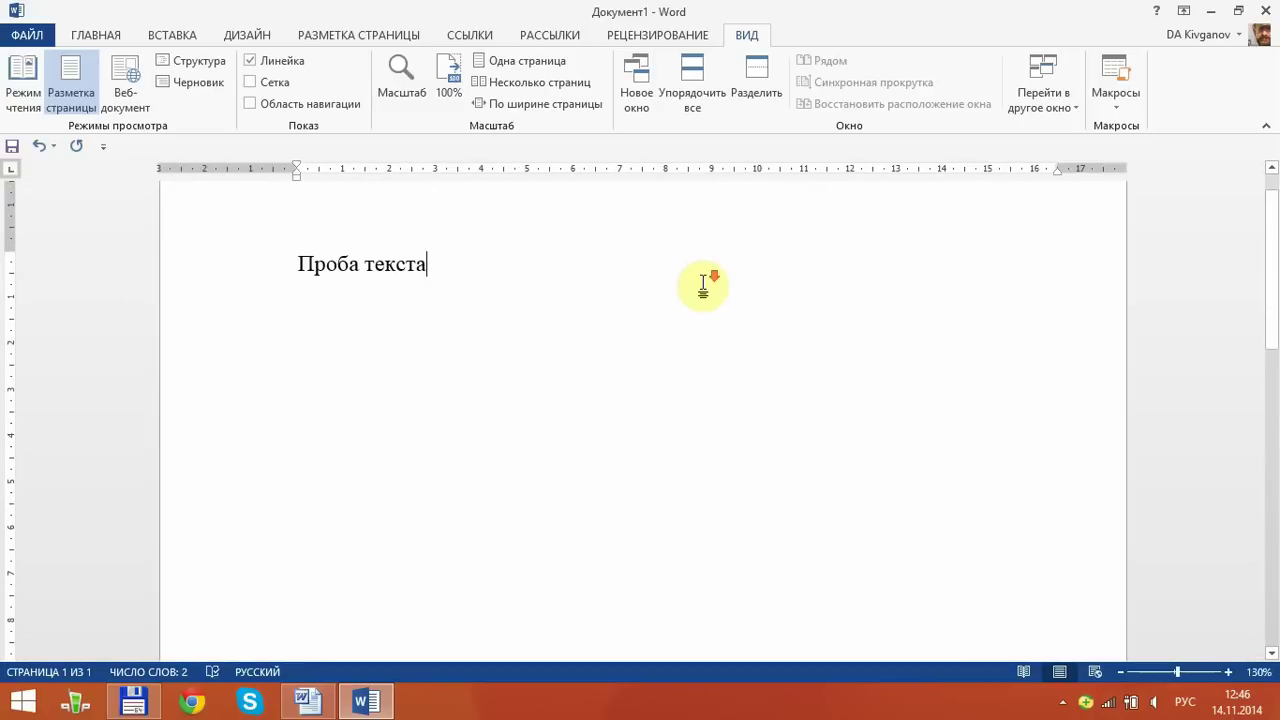
scroll(702, 286, "down", 3)
scroll(704, 280, "up", 2)
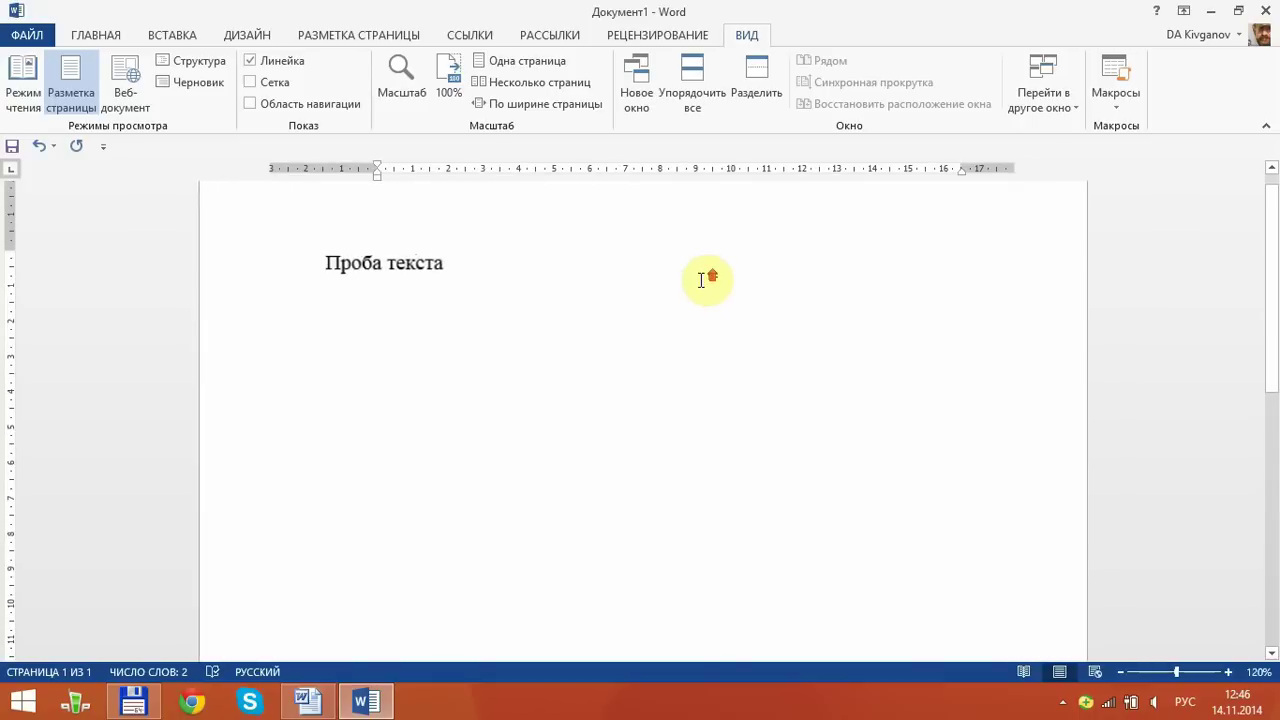
scroll(704, 280, "down", 1)
scroll(703, 282, "up", 3)
scroll(701, 285, "up", 2)
scroll(701, 285, "up", 3)
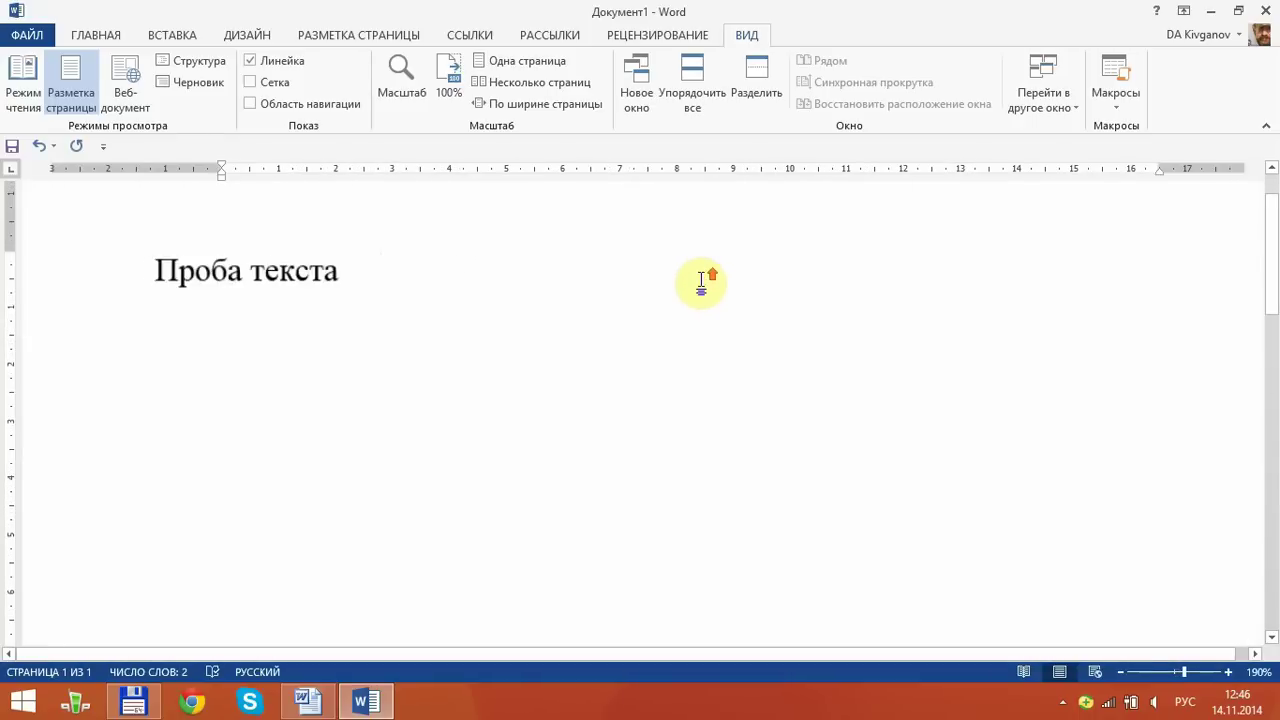
scroll(701, 285, "up", 1)
scroll(701, 283, "up", 2)
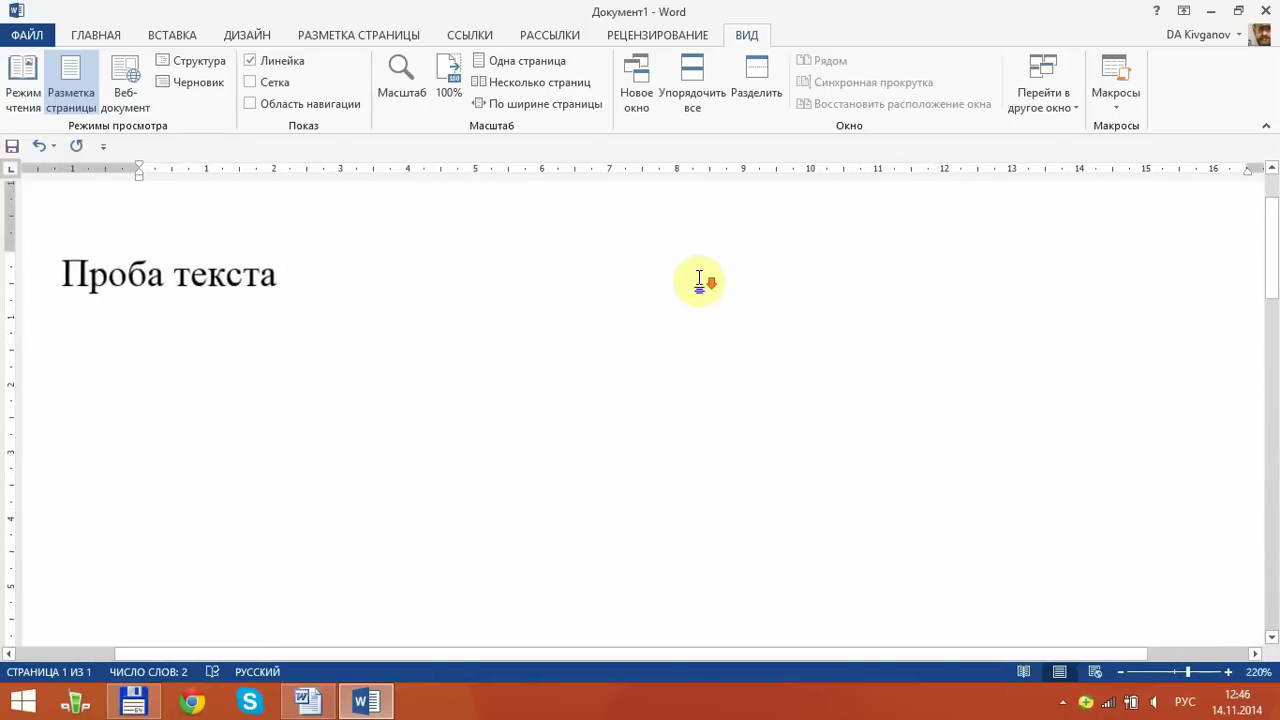
scroll(701, 283, "down", 4)
scroll(700, 283, "up", 3)
scroll(699, 282, "down", 2)
scroll(699, 282, "down", 2)
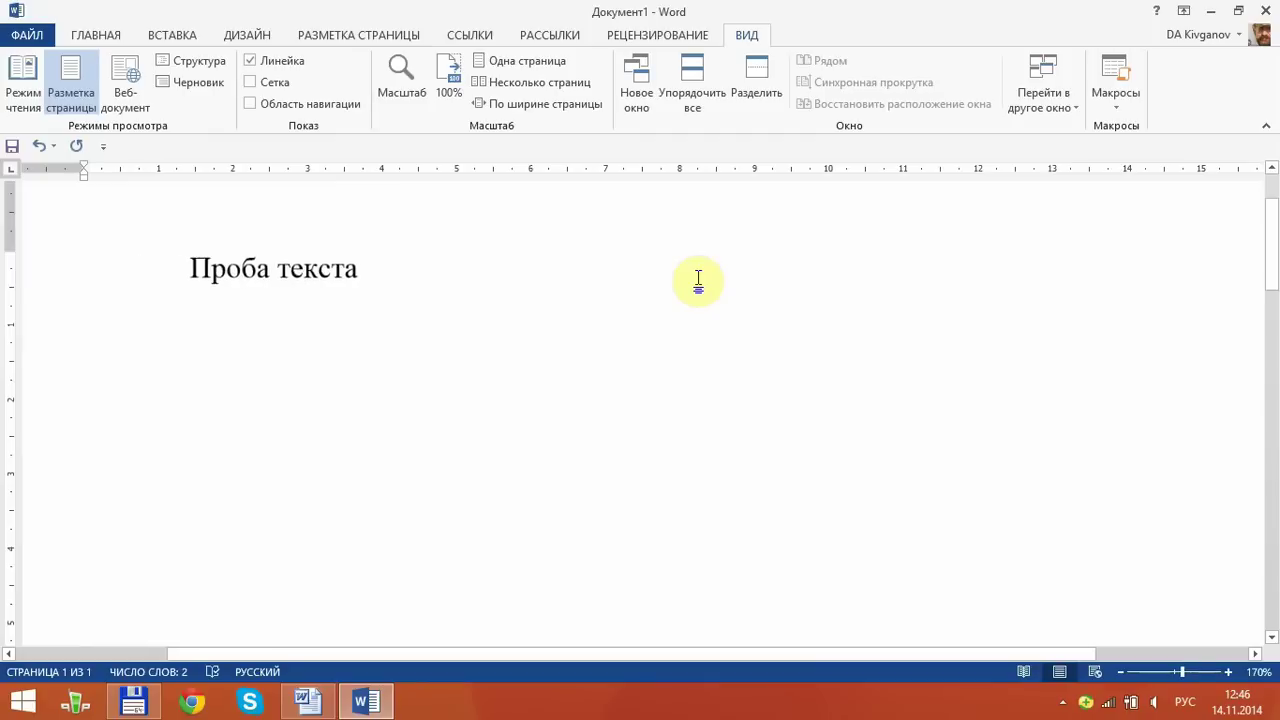
scroll(699, 282, "down", 3)
scroll(699, 282, "up", 1)
scroll(699, 282, "down", 1)
scroll(699, 282, "down", 1)
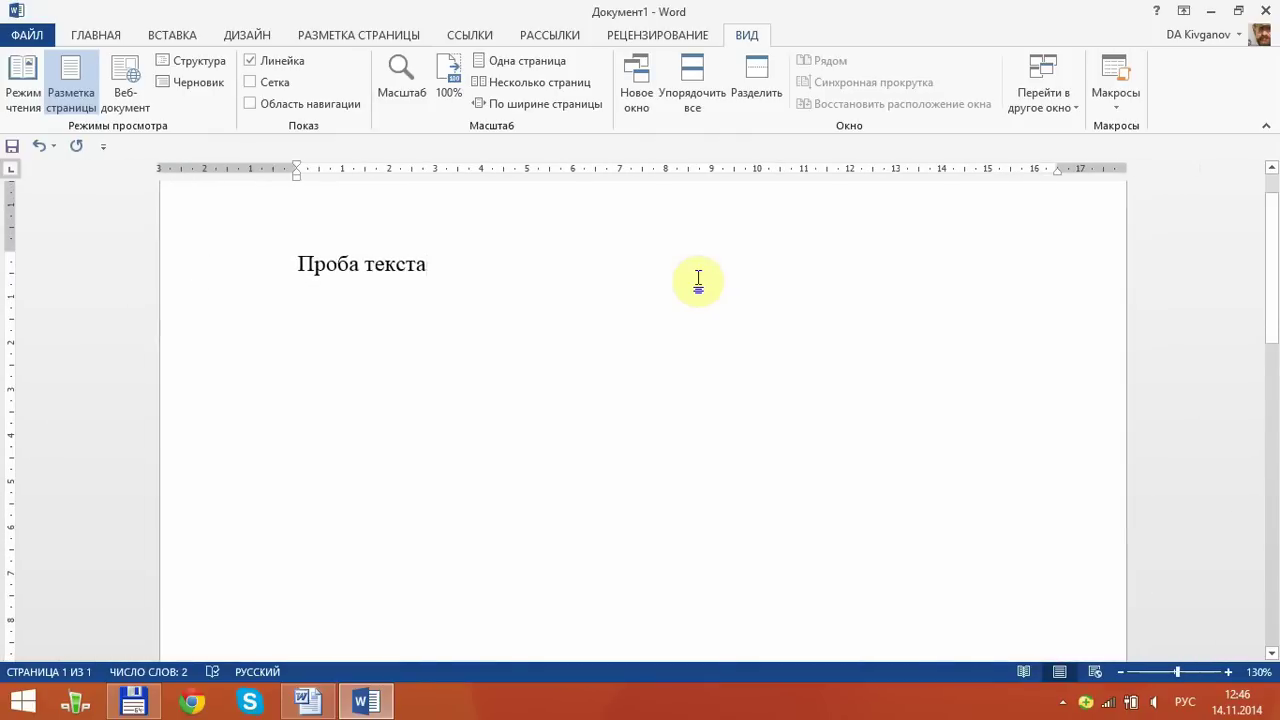
scroll(699, 282, "up", 1)
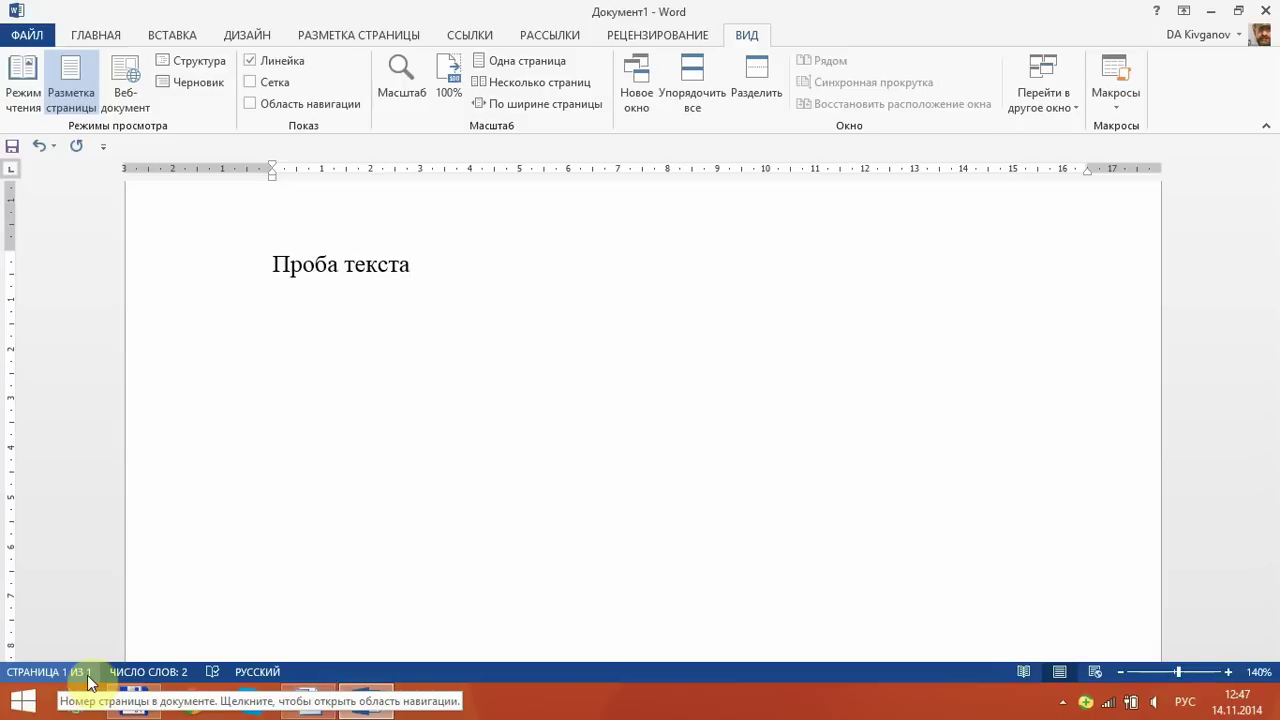
left_click(168, 680)
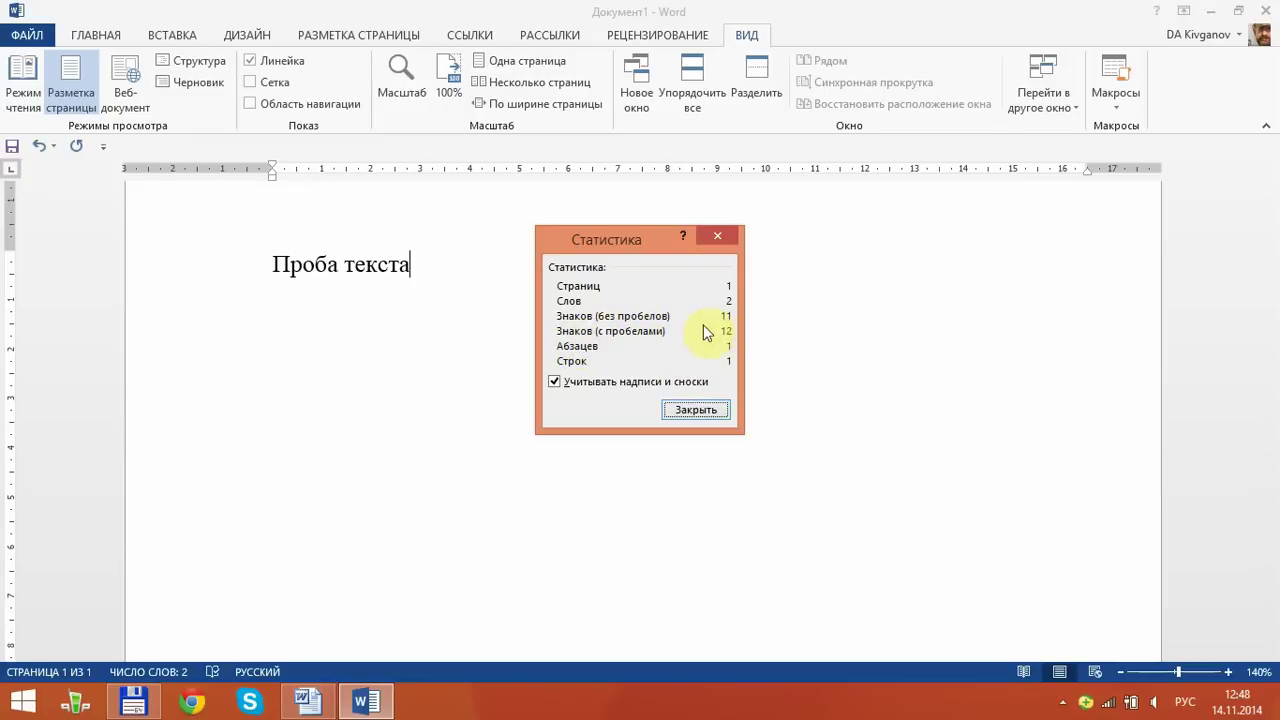
left_click(690, 410)
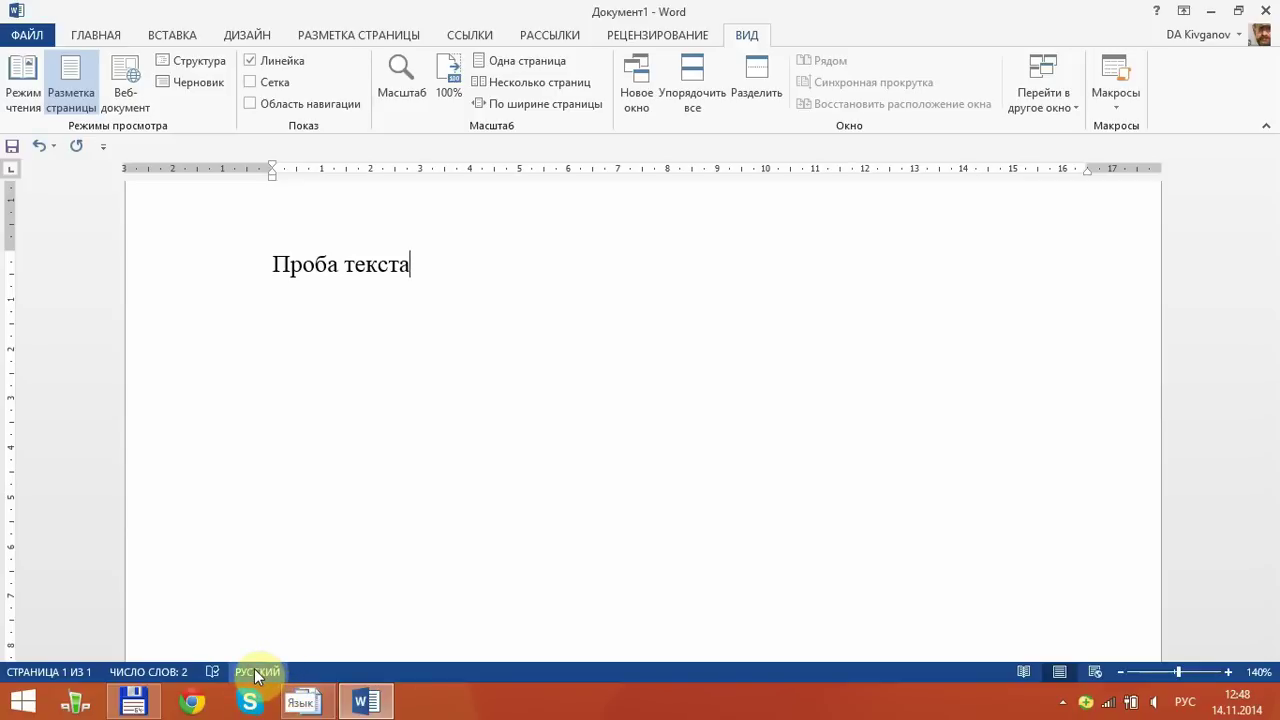
- Open the Язык dialog, browse the proofing languages, and cancel so Russian stays
left_click(257, 672)
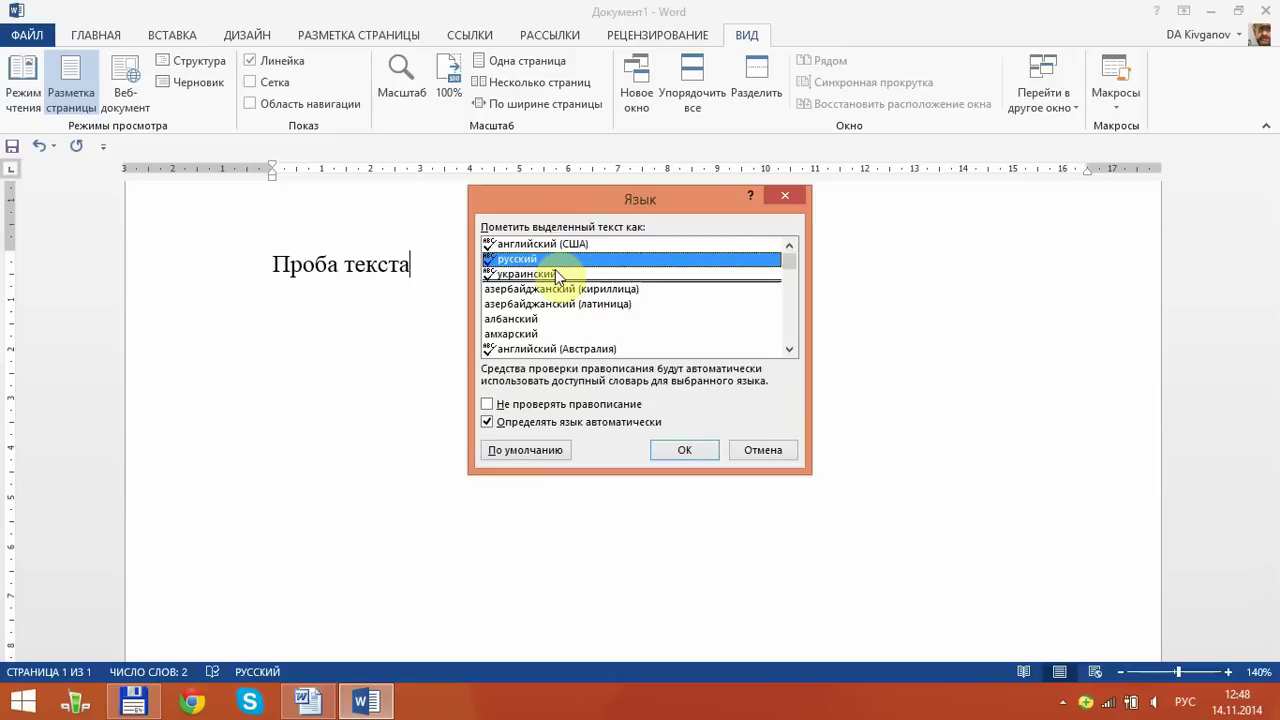
mouse_move(790, 258)
left_mouse_down()
mouse_move(788, 342)
mouse_move(791, 311)
left_mouse_up()
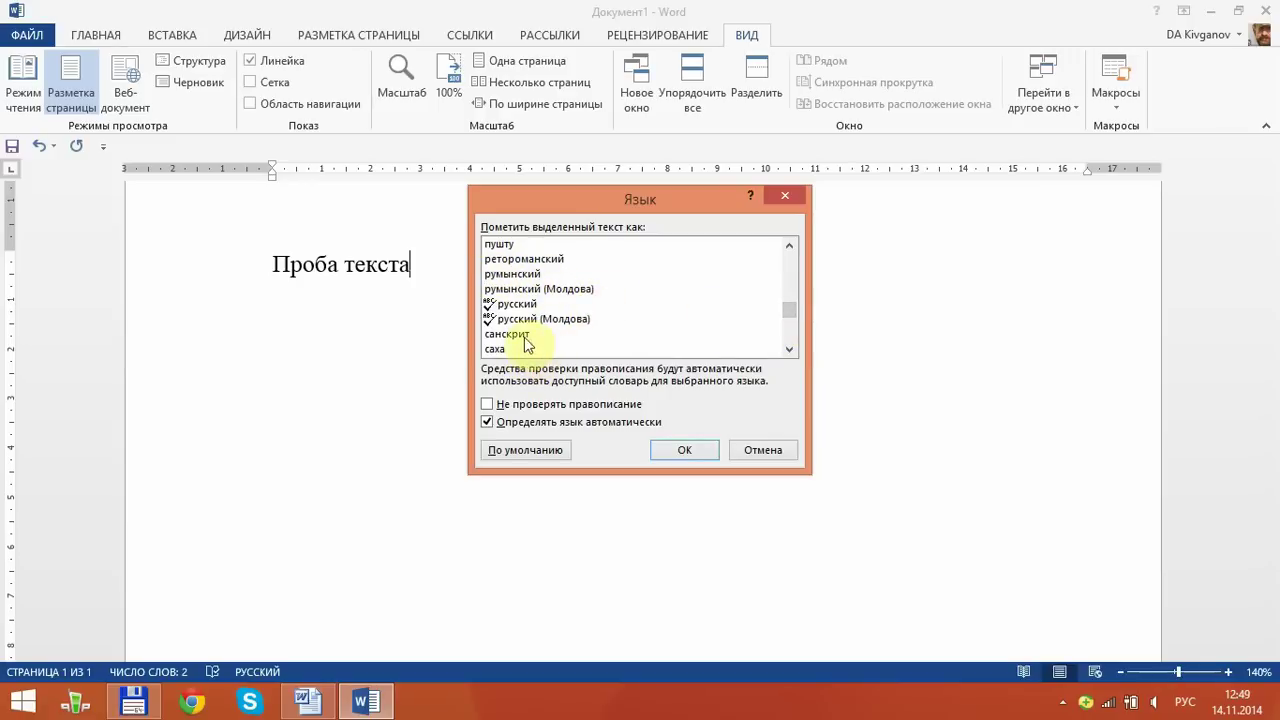
left_click_drag(783, 322, 783, 242)
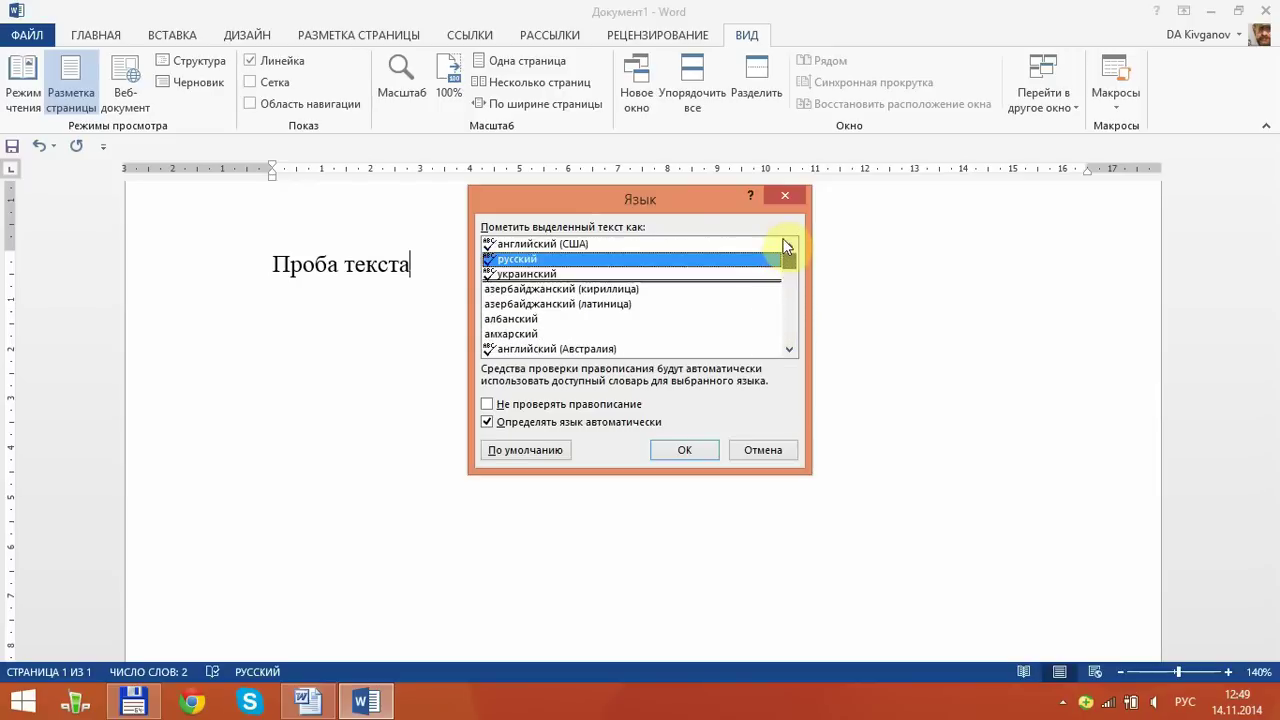
left_click(749, 449)
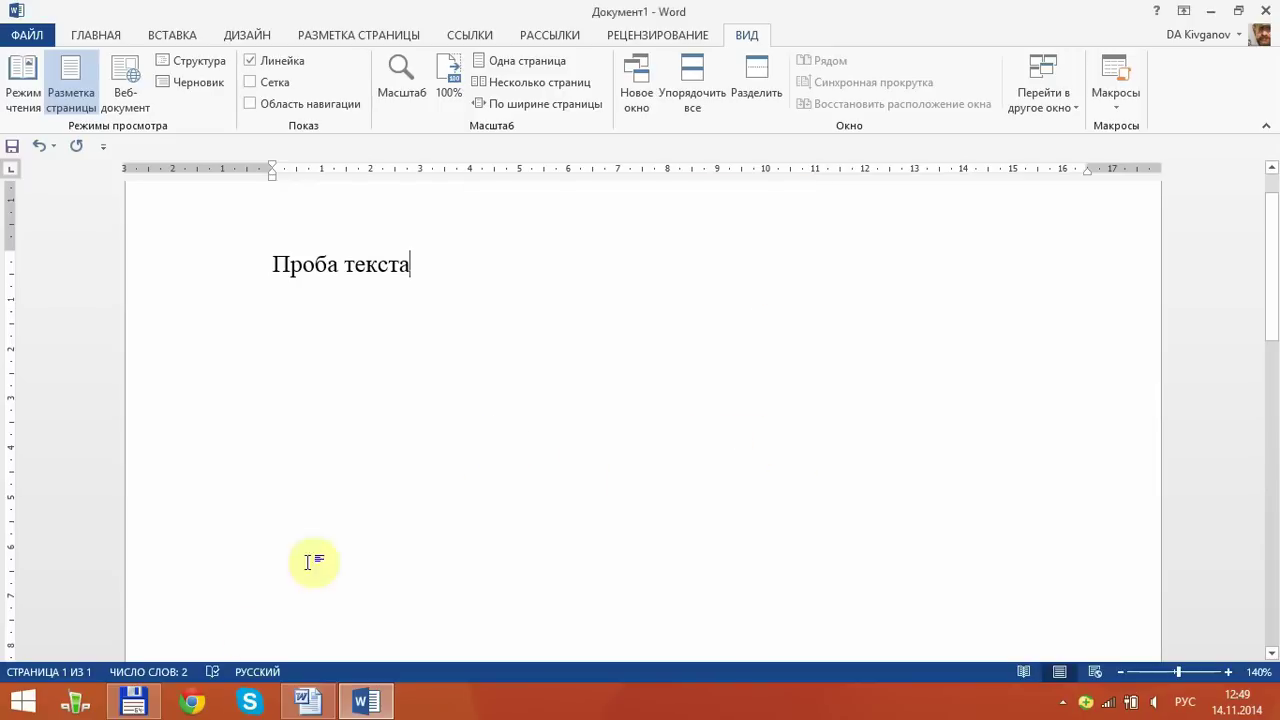
- Confirm the spell check passes, delete 'с' to misspell текста as 'текта', then recheck spelling
left_click(211, 672)
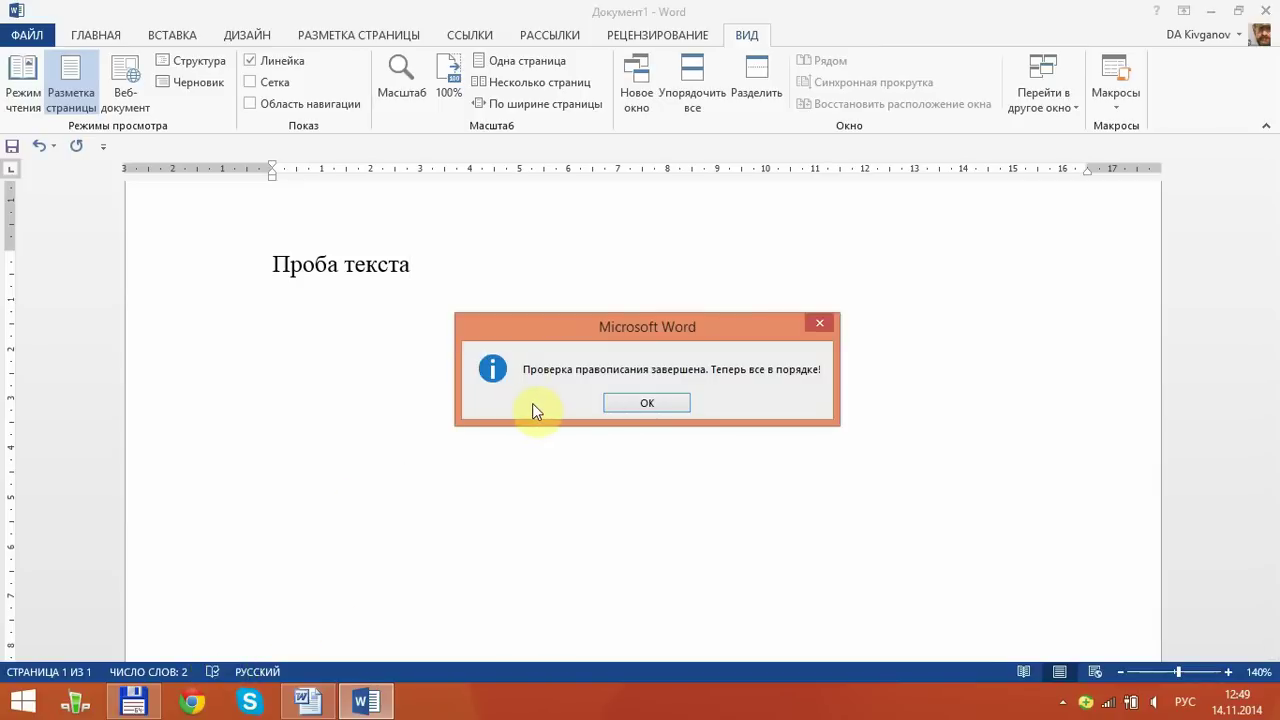
left_click(642, 404)
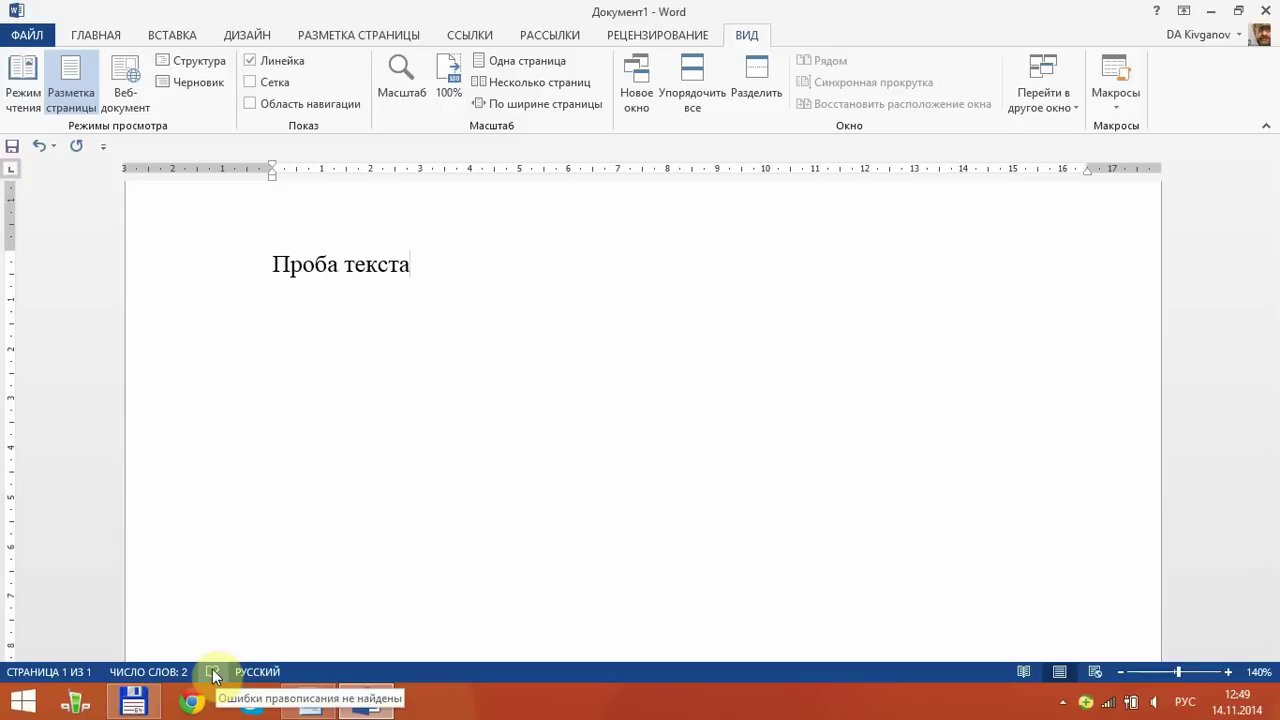
left_click(378, 265)
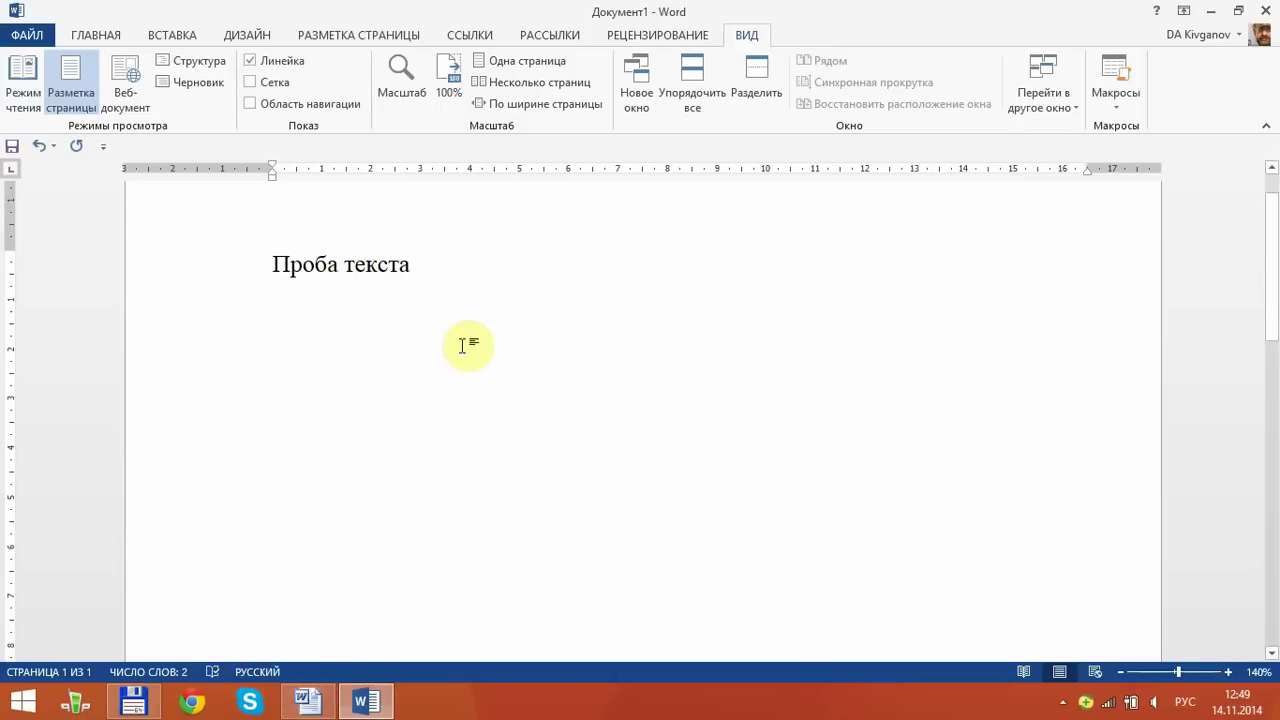
key("Delete")
key("Home")
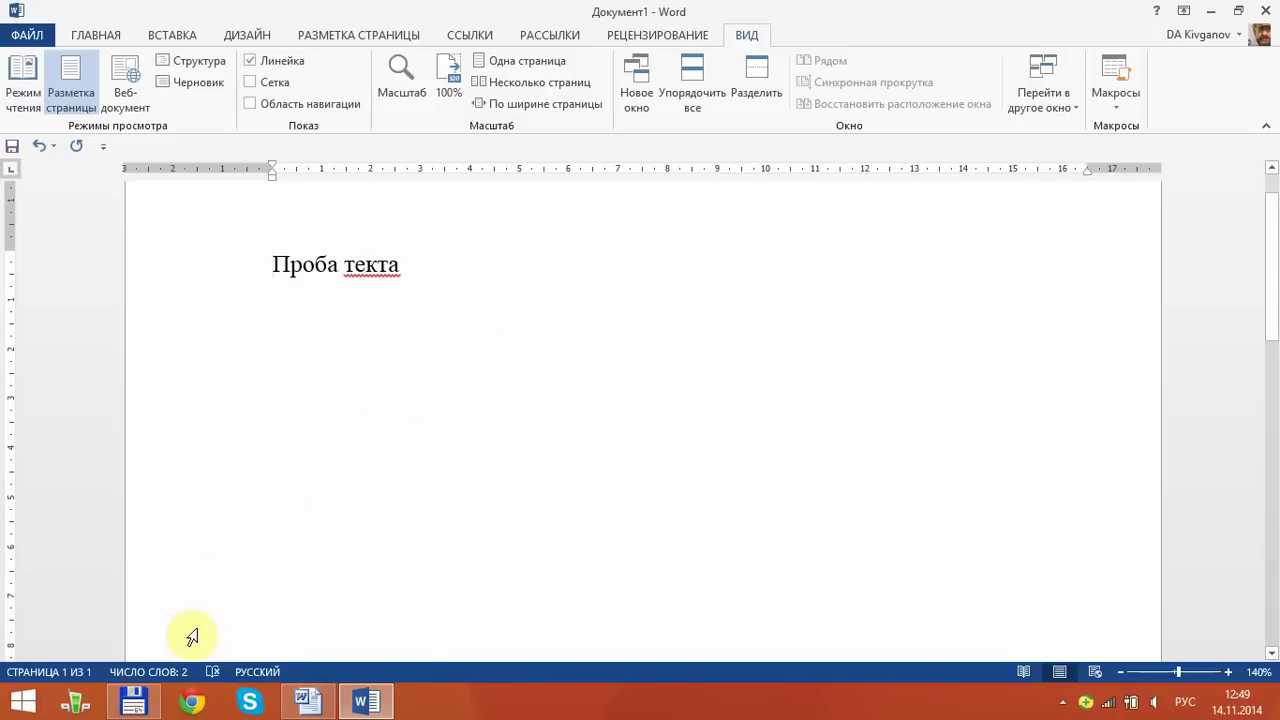
left_click(211, 671)
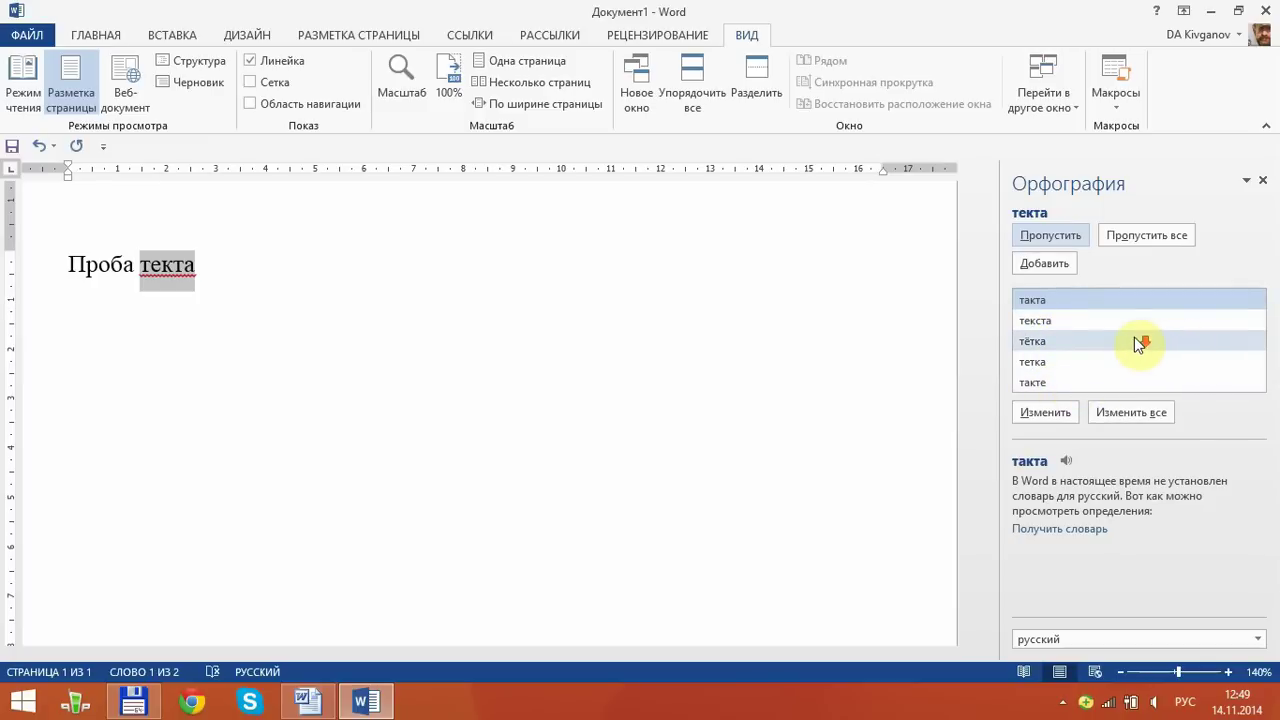
- Replace 'текта' with the suggestion 'текста' and dismiss the completion message
left_click(1035, 322)
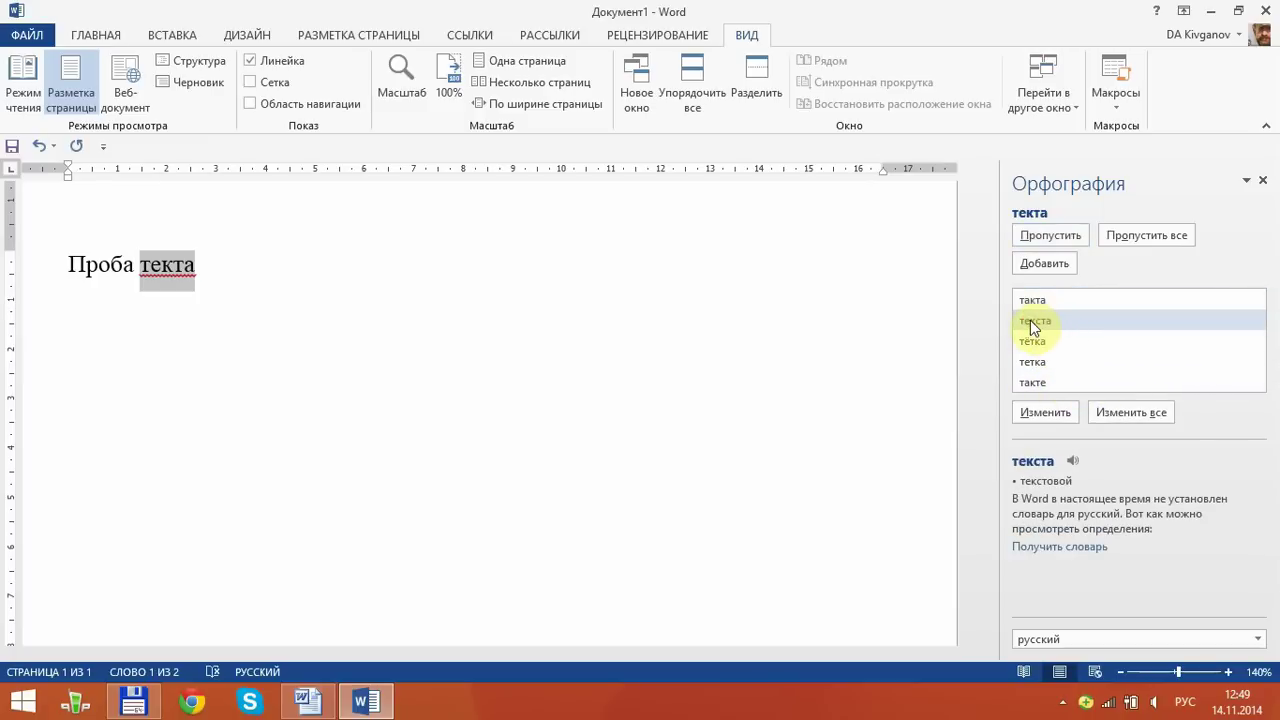
double_click(1033, 322)
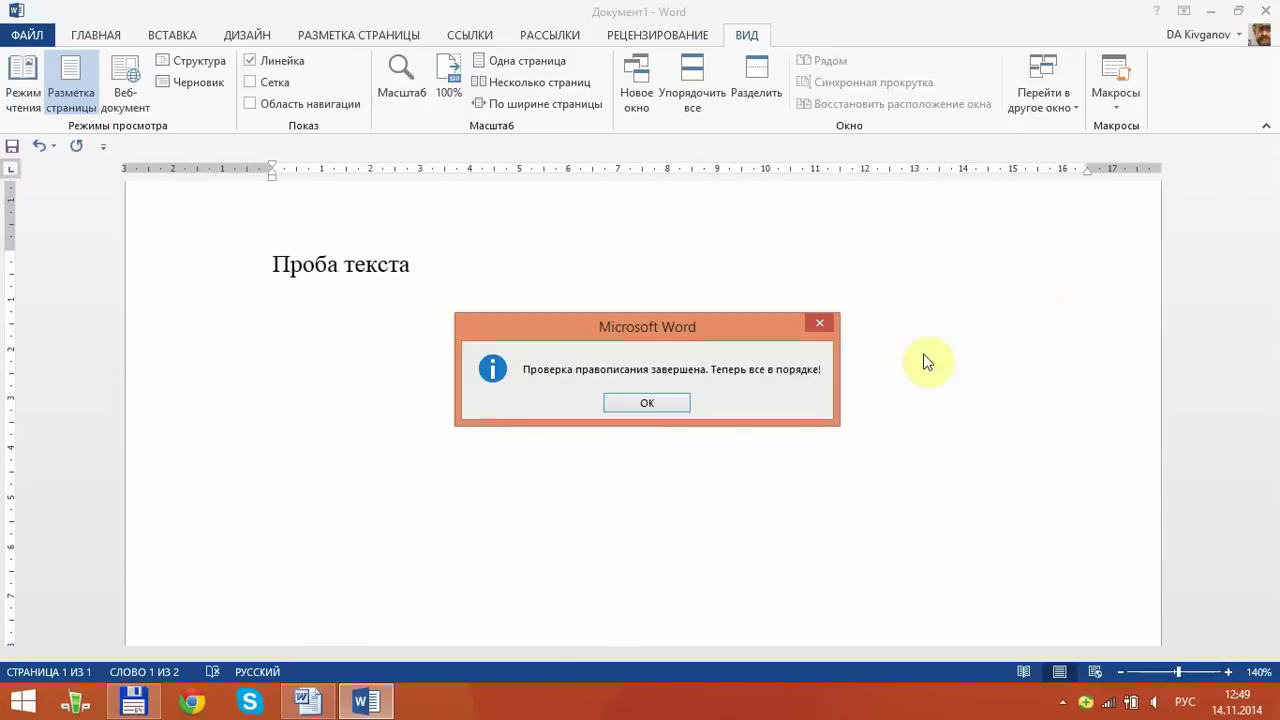
left_click(650, 402)
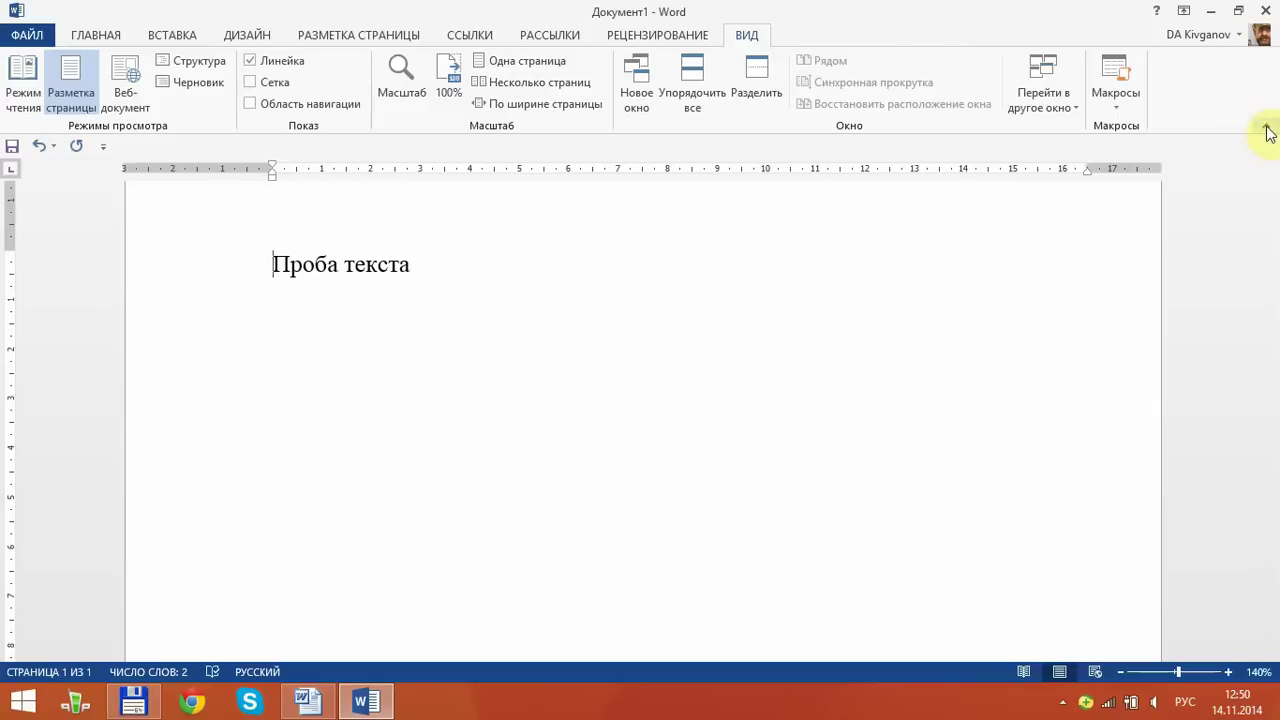
- Collapse the ribbon with Ctrl+F1, peek at ГЛАВНАЯ to toggle Bold, then return to the page
key("ctrl+F1")
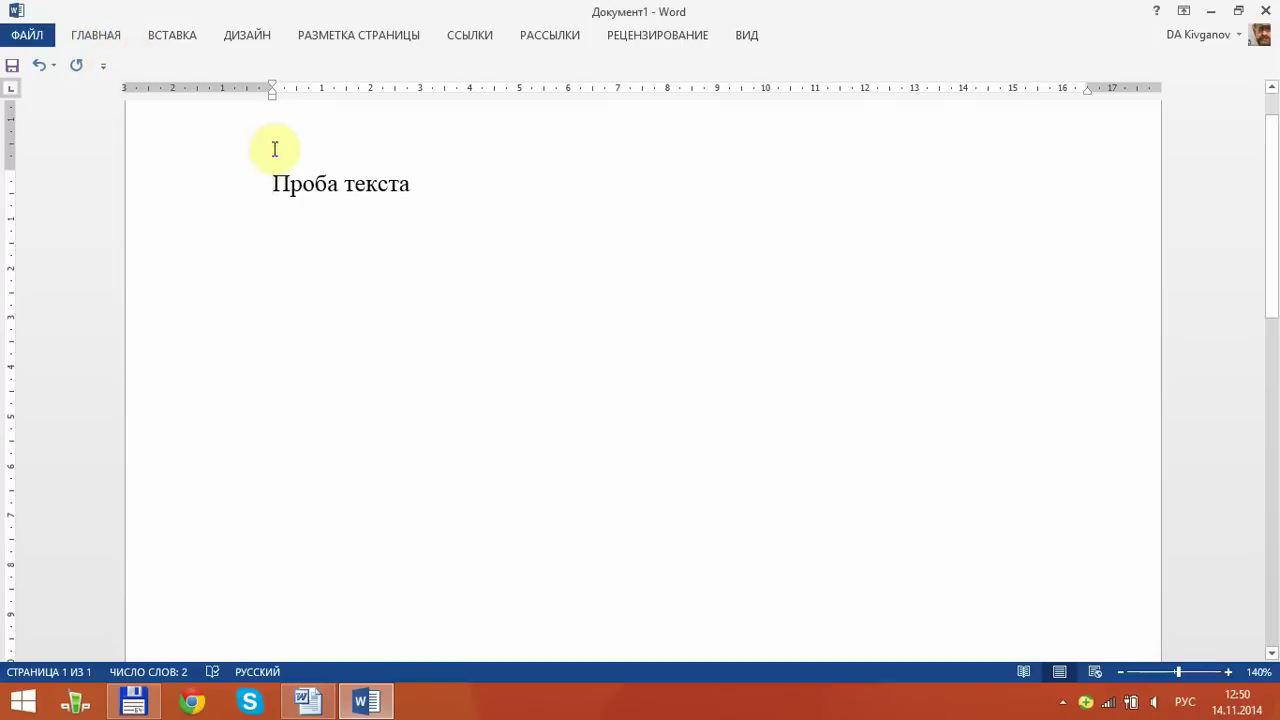
left_click(107, 40)
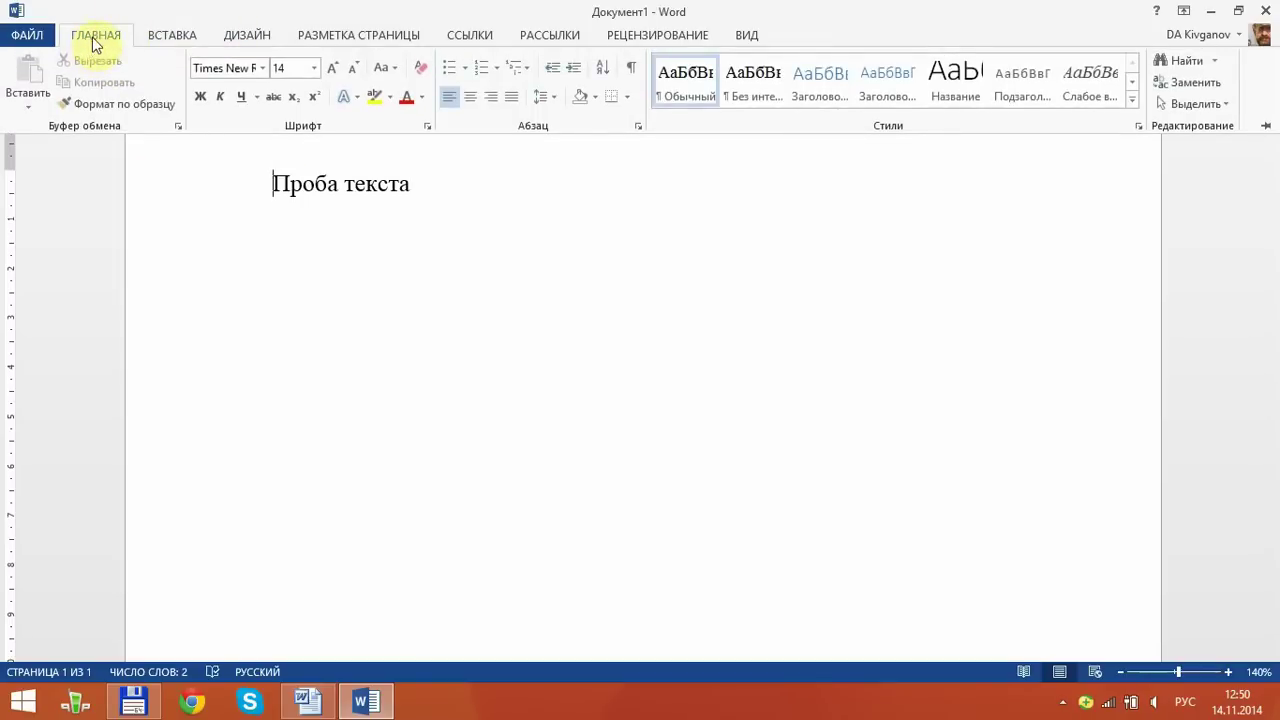
left_click(201, 97)
left_click(278, 188)
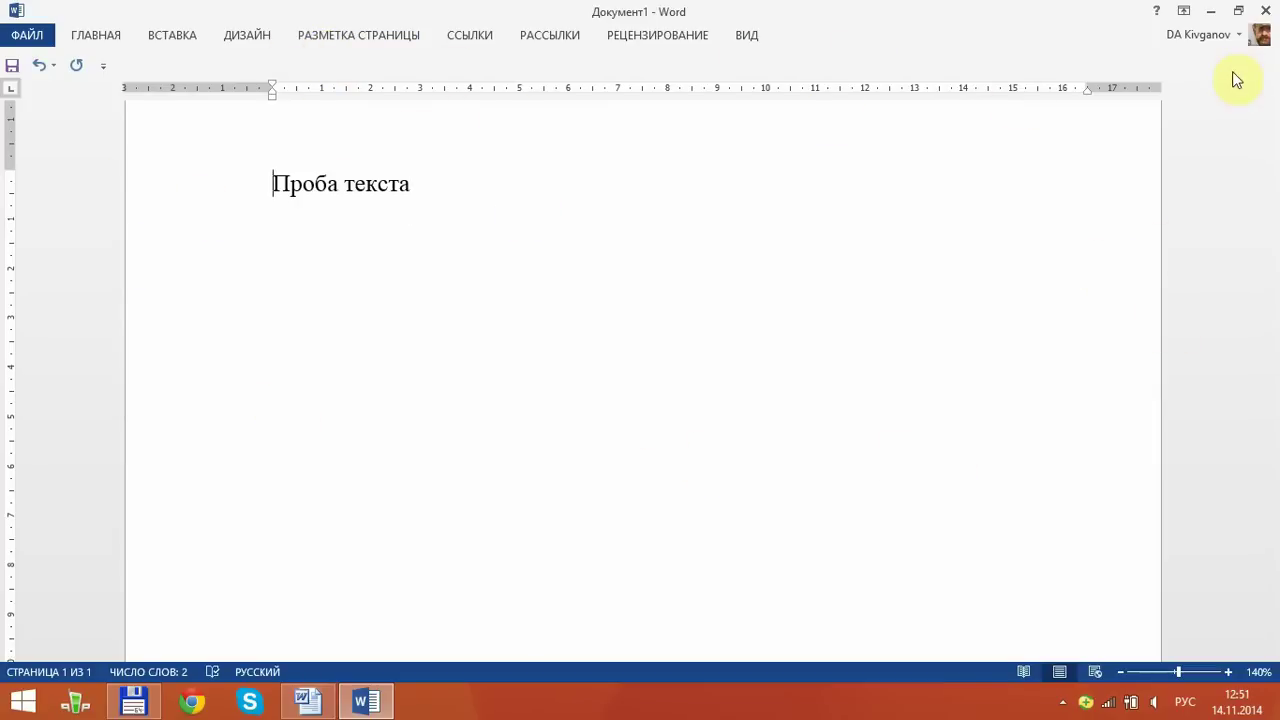
left_click(1185, 12)
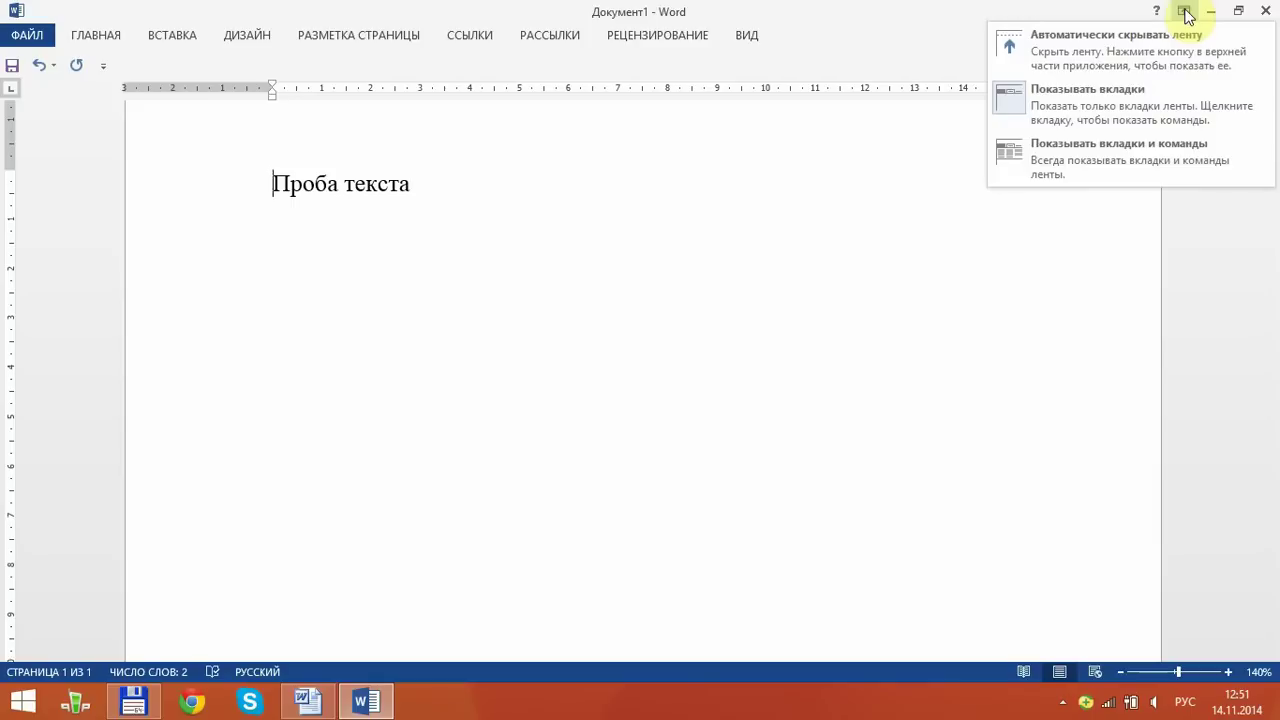
left_click(1071, 45)
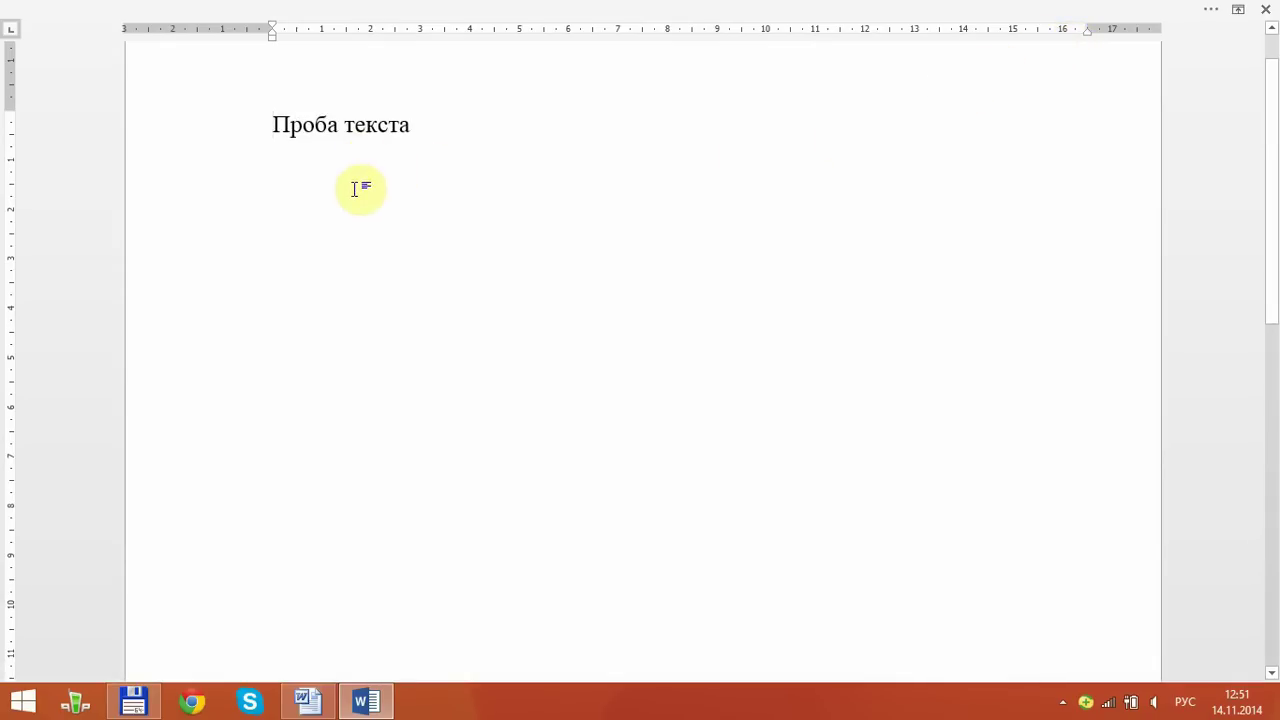
left_click(363, 8)
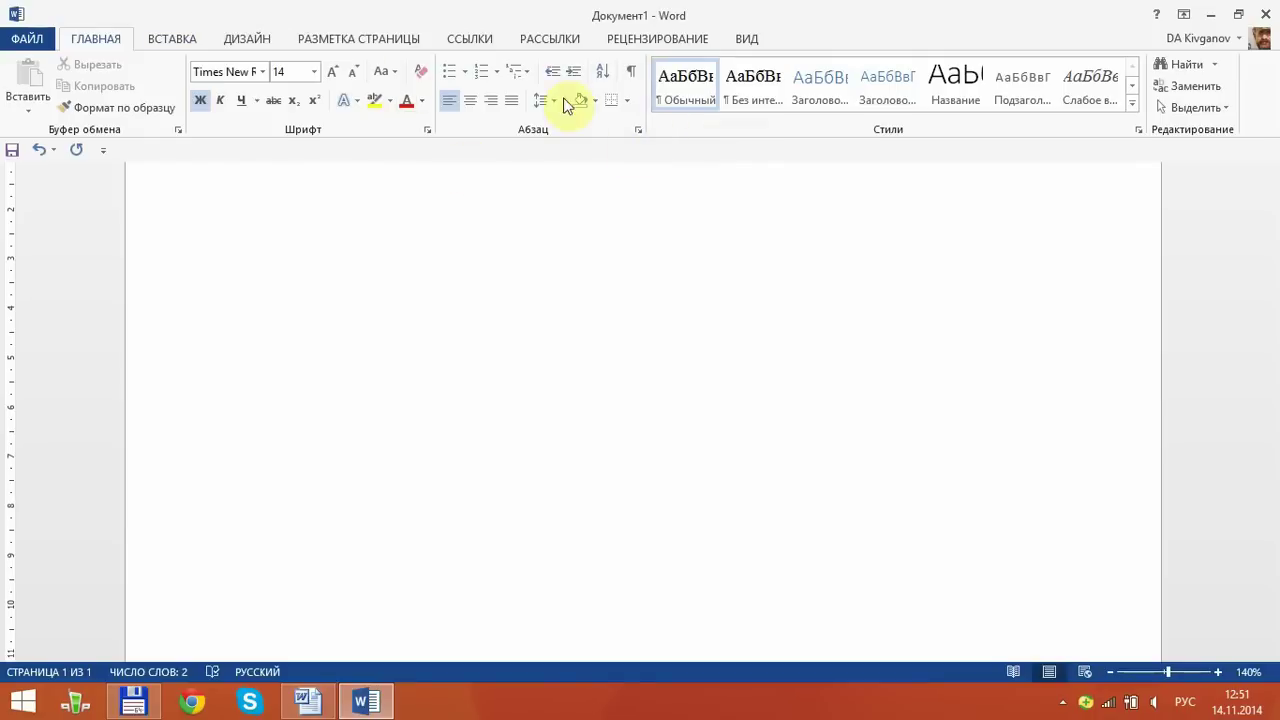
left_click(418, 185)
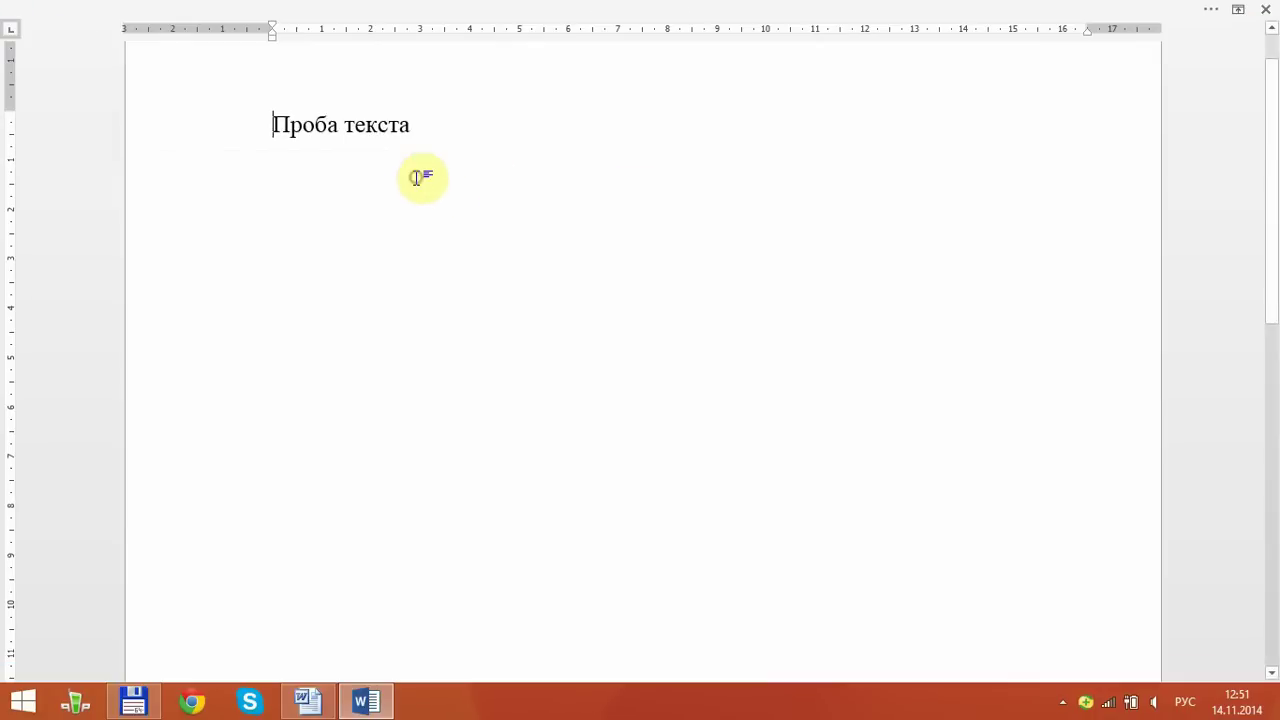
left_click(1207, 12)
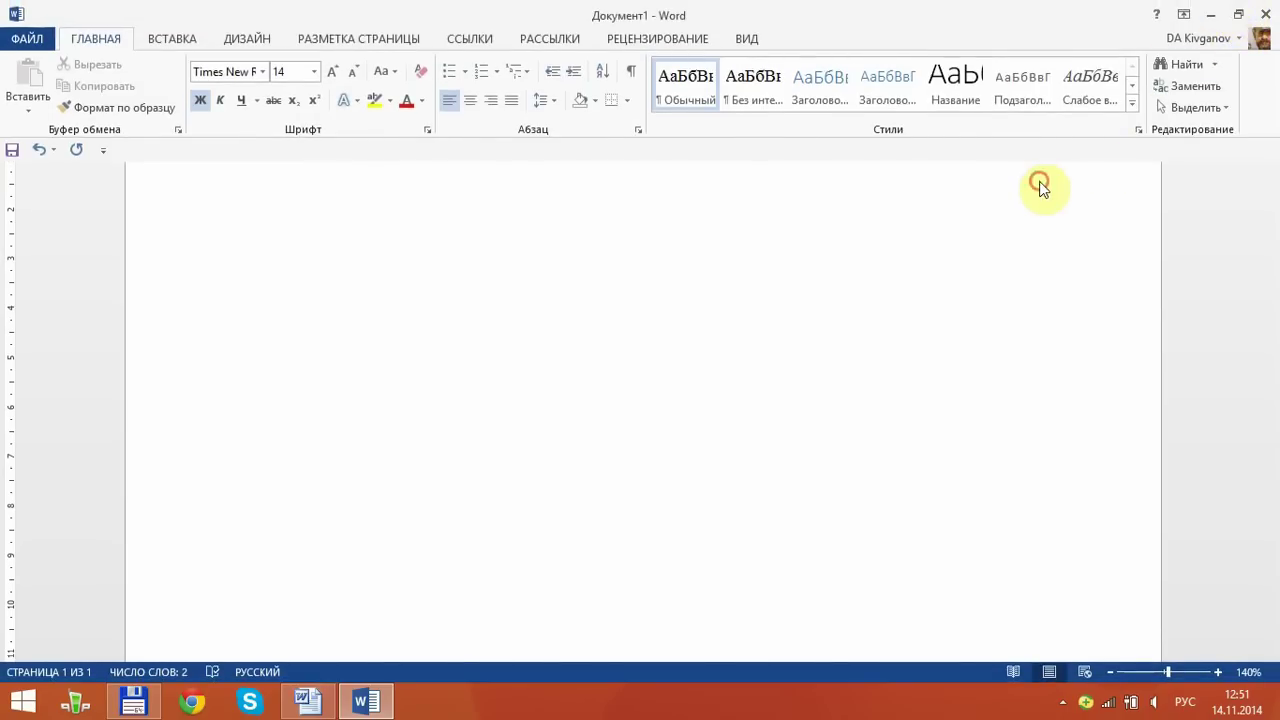
left_click(1238, 10)
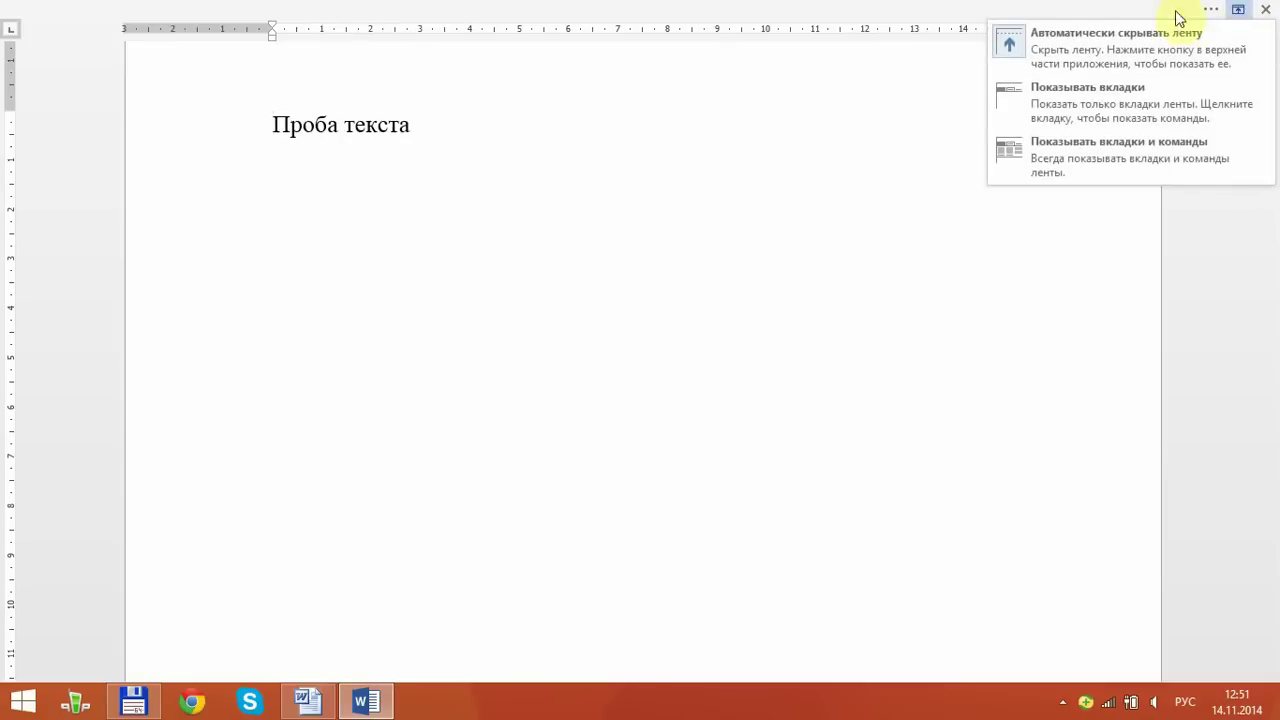
left_click(1085, 95)
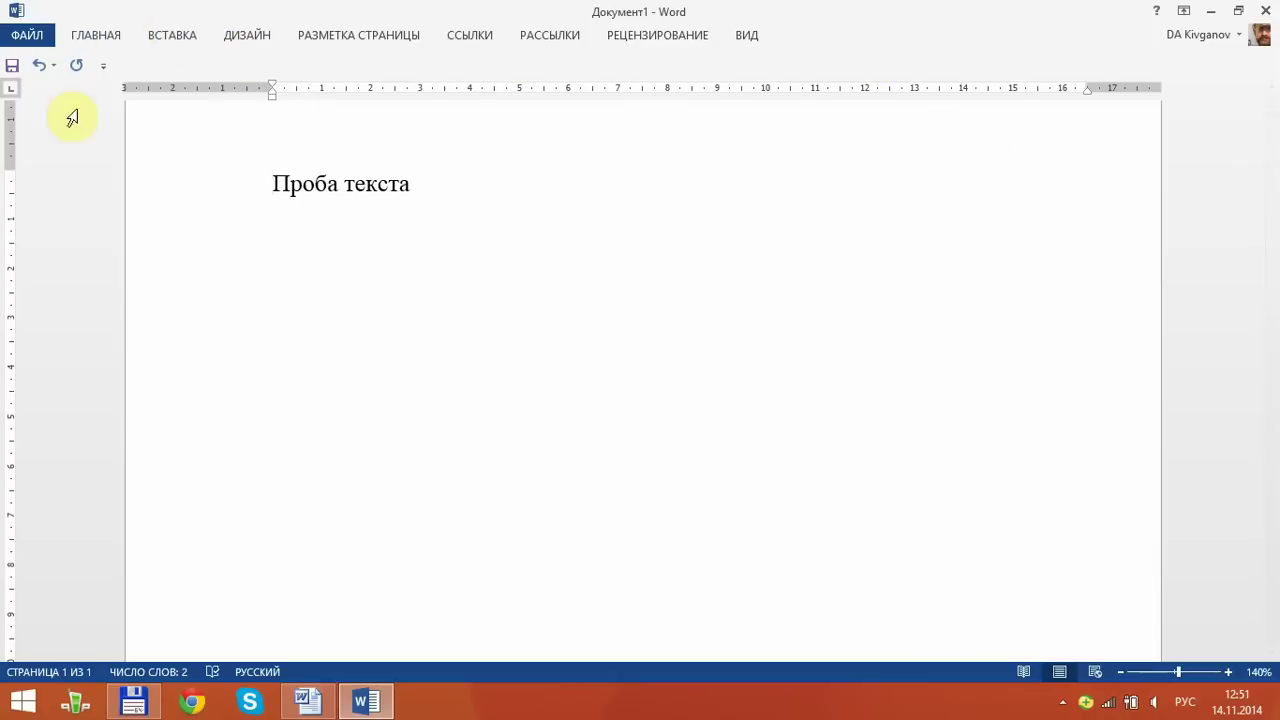
left_click(1182, 16)
left_click(1100, 160)
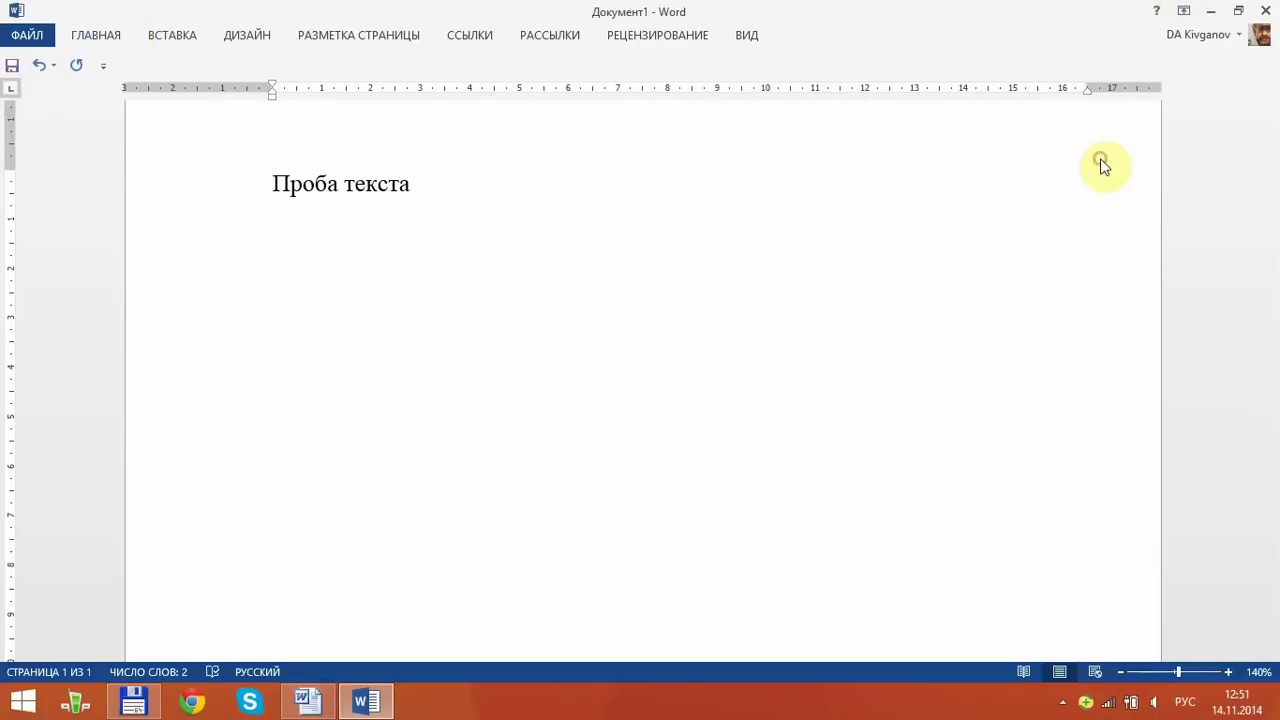